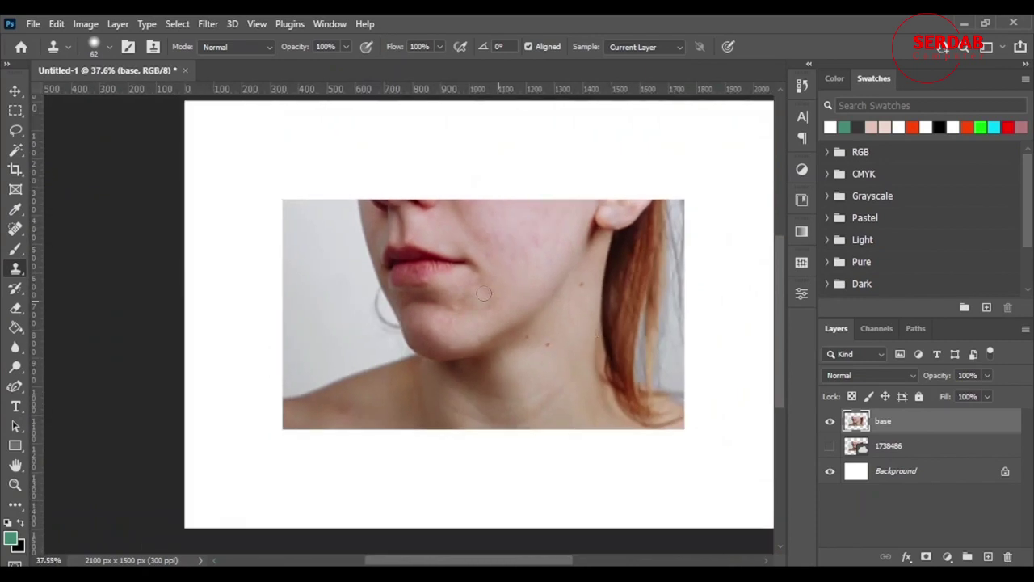
- Switch to the Healing Brush tool for retouching the loose hair strand beside the chin on the base layer
{"action": "left_click", "coordinate": [594, 333]}
{"action": "scroll", "coordinate": [377, 335], "scroll_direction": "up", "scroll_amount": 5}
{"action": "scroll", "coordinate": [384, 362], "scroll_direction": "up", "scroll_amount": 3}
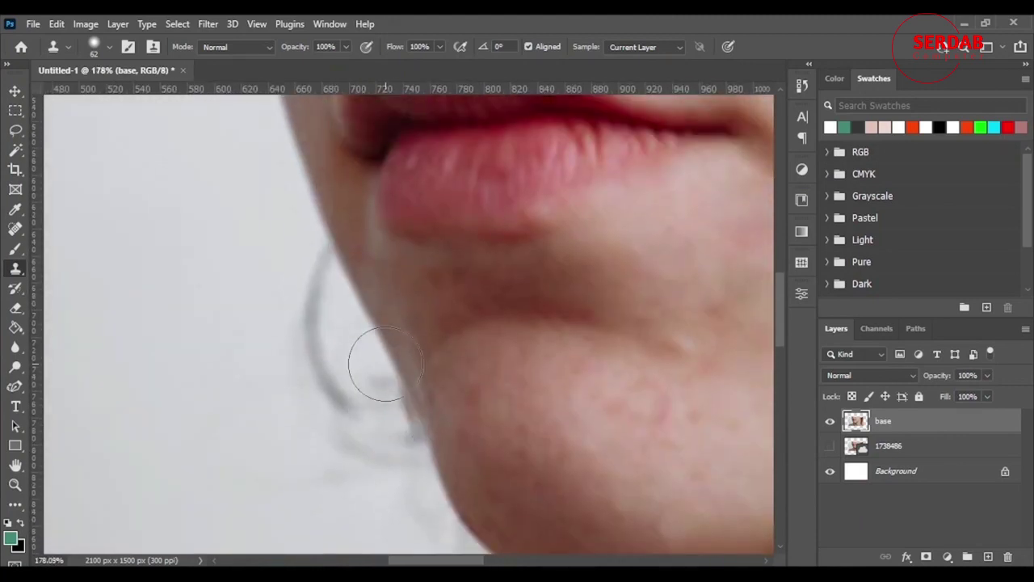
{"action": "left_click", "coordinate": [19, 233]}
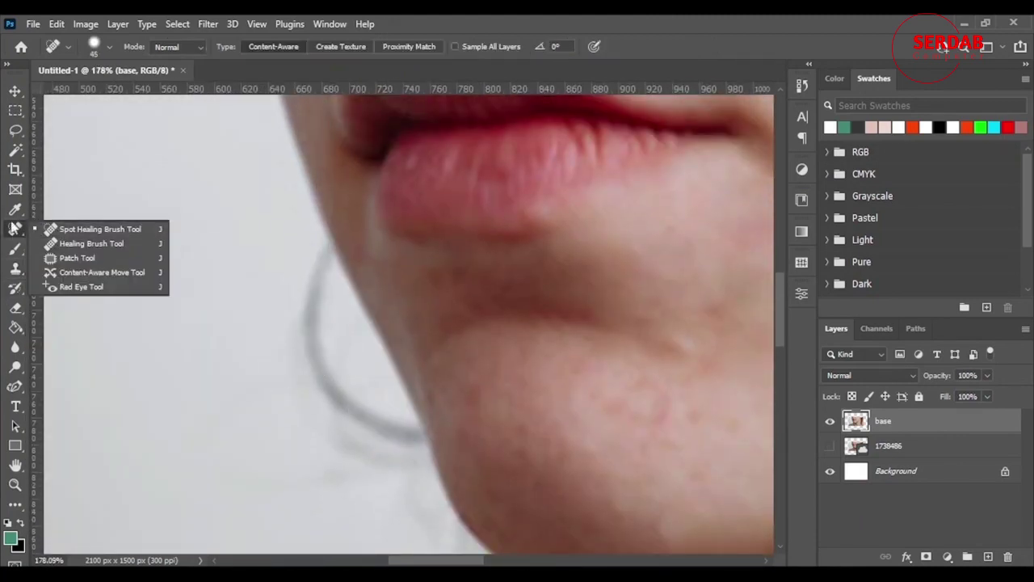
{"action": "left_click", "coordinate": [77, 245]}
{"action": "scroll", "coordinate": [234, 302], "scroll_direction": "down", "scroll_amount": 5}
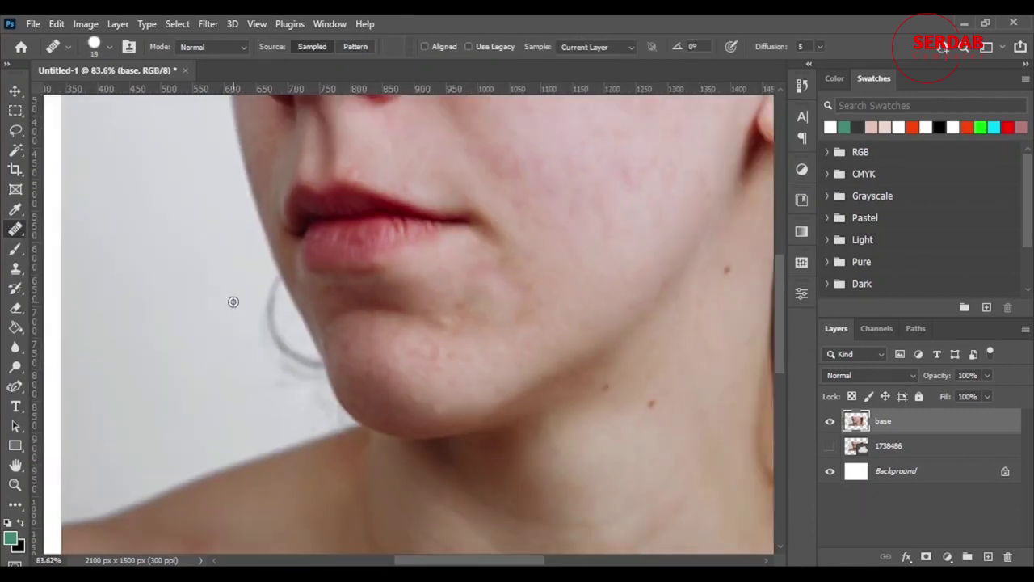
{"action": "scroll", "coordinate": [644, 279], "scroll_direction": "up", "scroll_amount": 3}
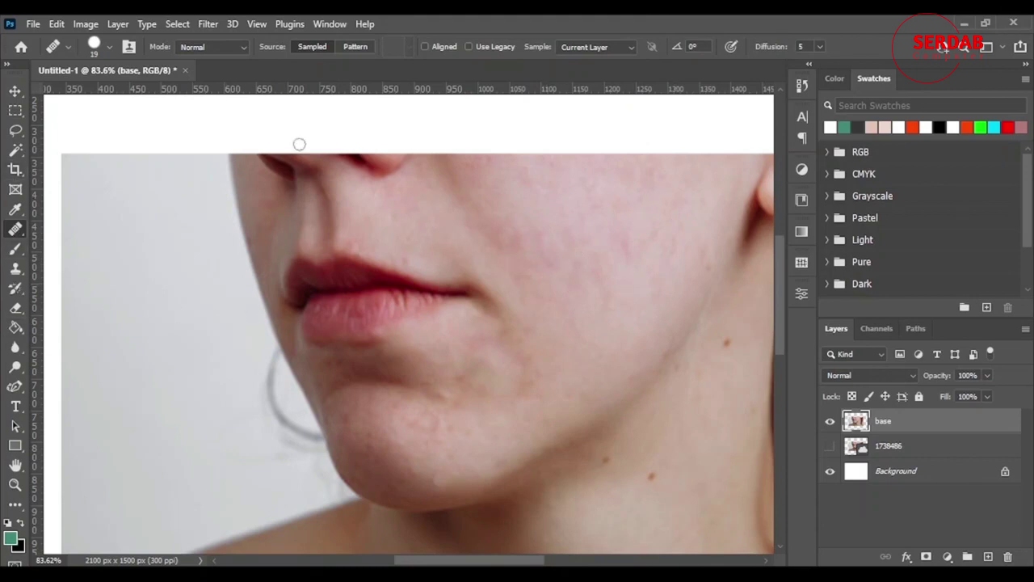
{"action": "scroll", "coordinate": [189, 338], "scroll_direction": "down", "scroll_amount": 3}
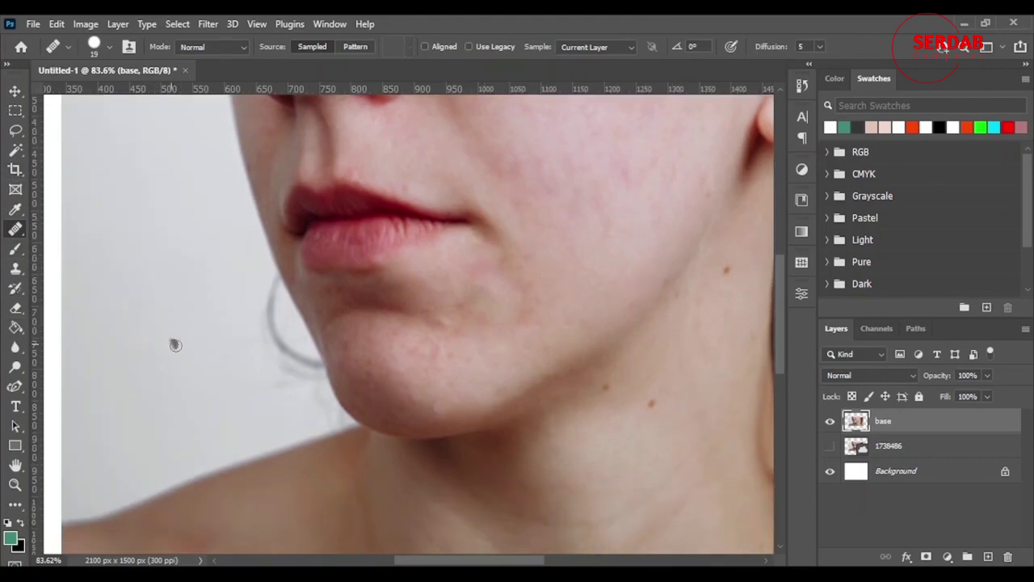
{"action": "scroll", "coordinate": [282, 319], "scroll_direction": "up", "scroll_amount": 5}
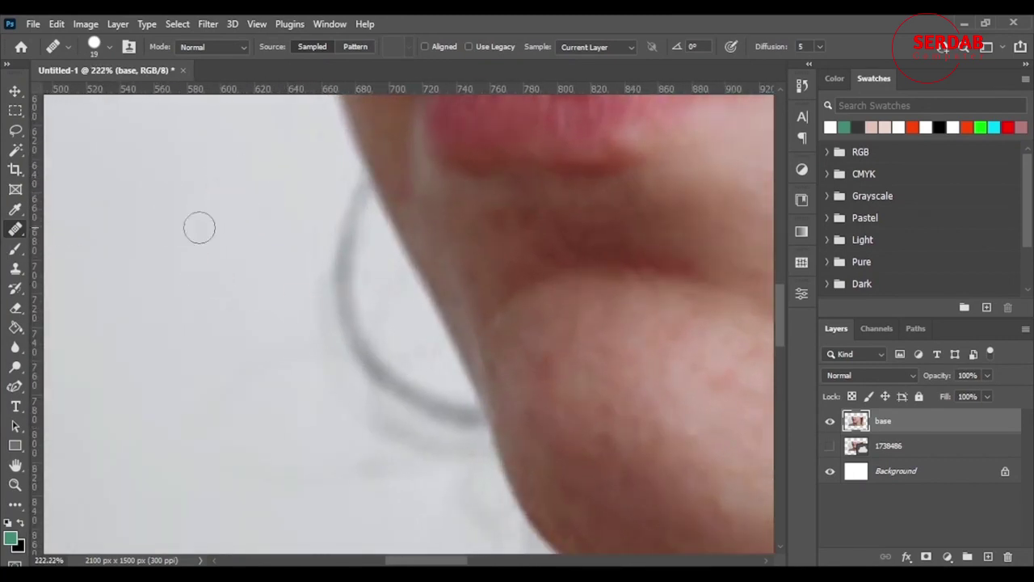
- Set the Healing Brush to a size of 72 px and a hardness of 63%
{"action": "left_click_drag", "start_coordinate": [230, 198], "coordinate": [272, 193]}
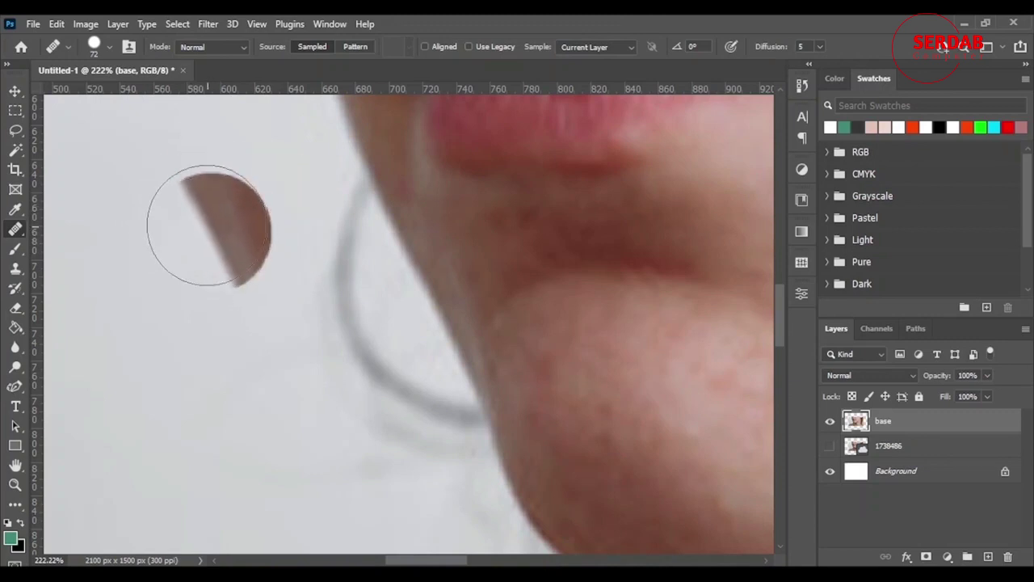
{"action": "right_click", "coordinate": [201, 194]}
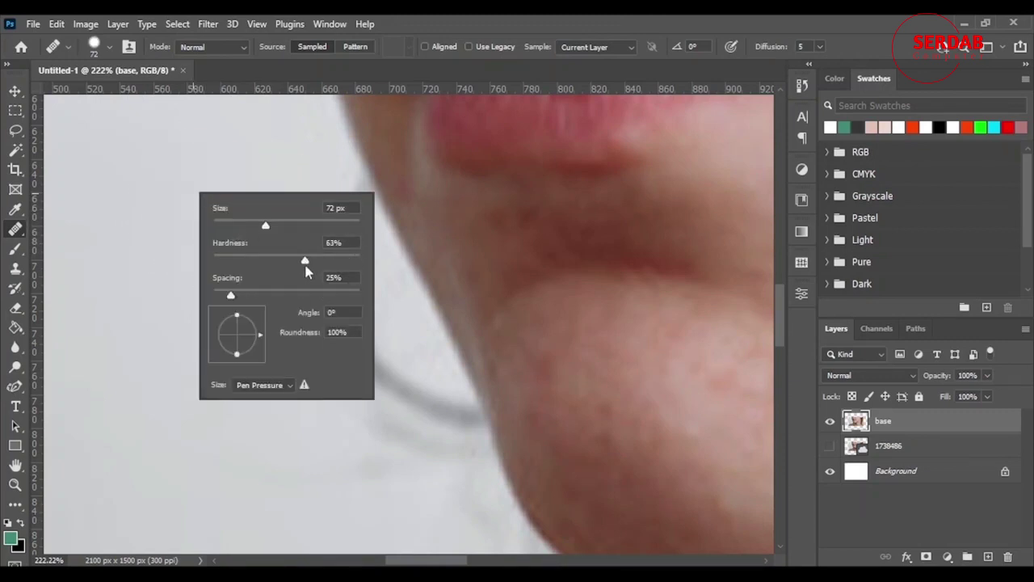
{"action": "left_click_drag", "start_coordinate": [306, 267], "coordinate": [305, 267]}
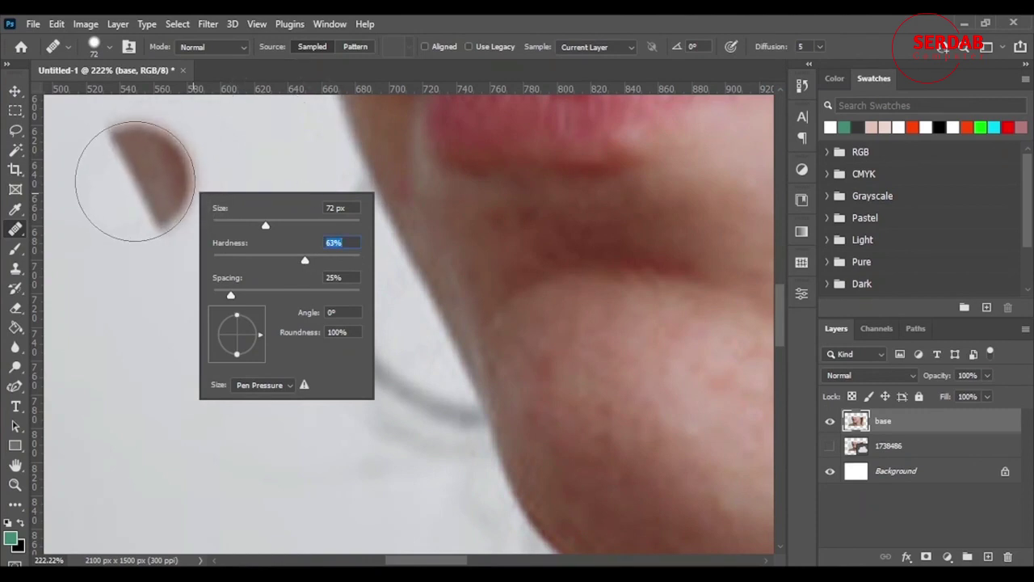
{"action": "key", "text": "Return"}
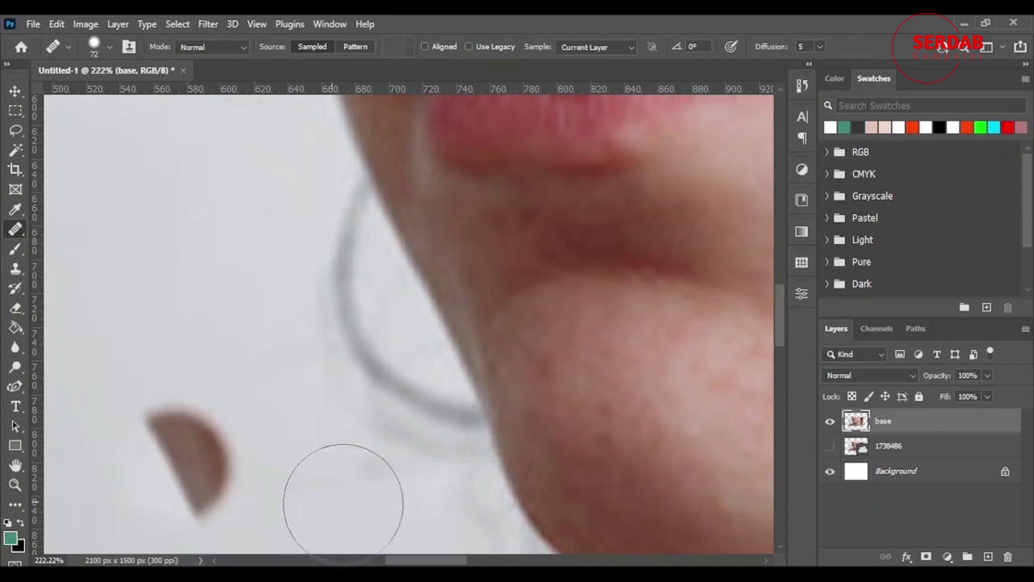
- Sample the clean grey background near the chin and heal over the curved hair strand beside the jaw
{"action": "scroll", "coordinate": [126, 366], "scroll_direction": "down", "scroll_amount": 2}
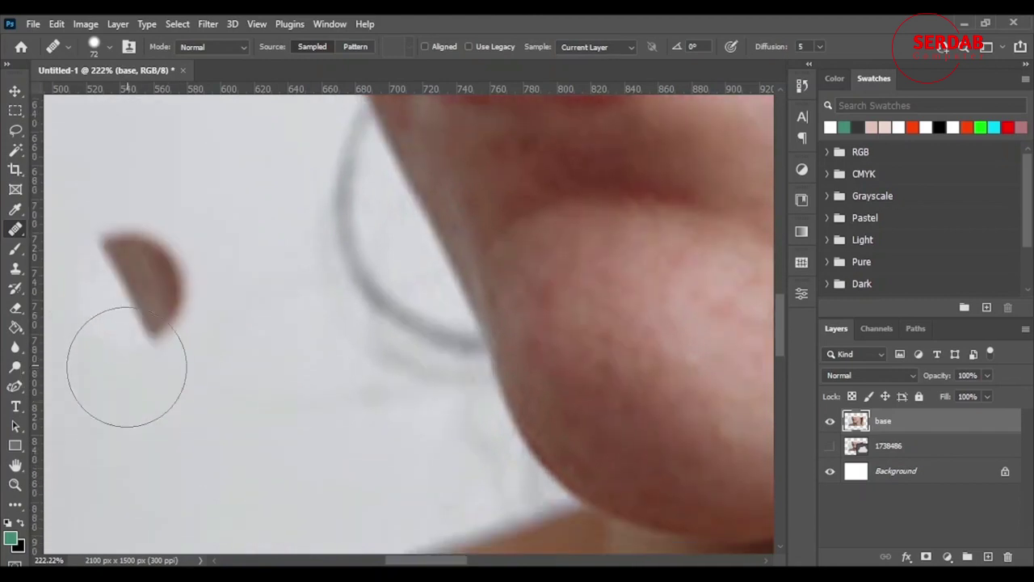
{"action": "scroll", "coordinate": [126, 366], "scroll_direction": "down", "scroll_amount": 2}
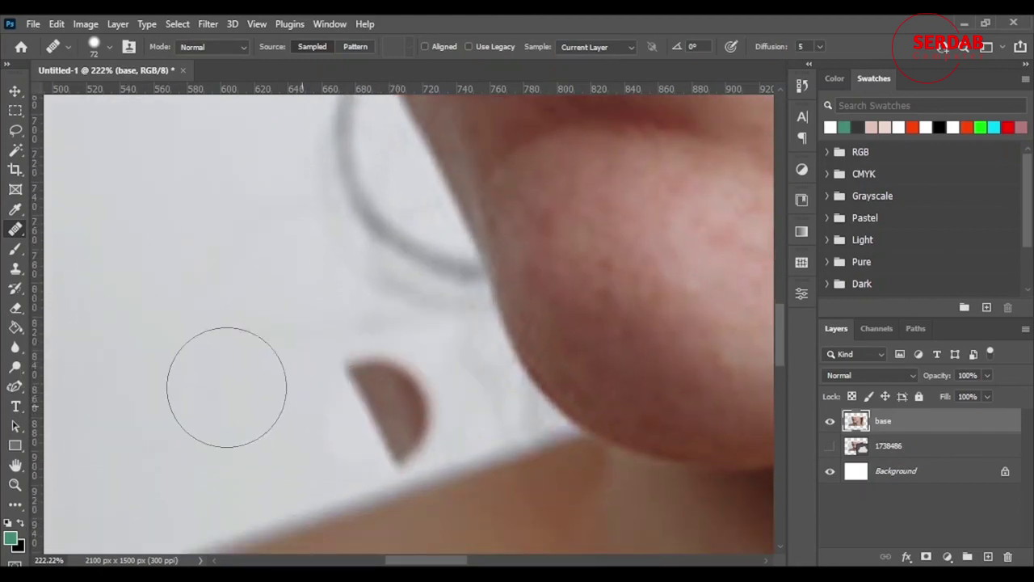
{"action": "scroll", "coordinate": [227, 388], "scroll_direction": "down", "scroll_amount": 8}
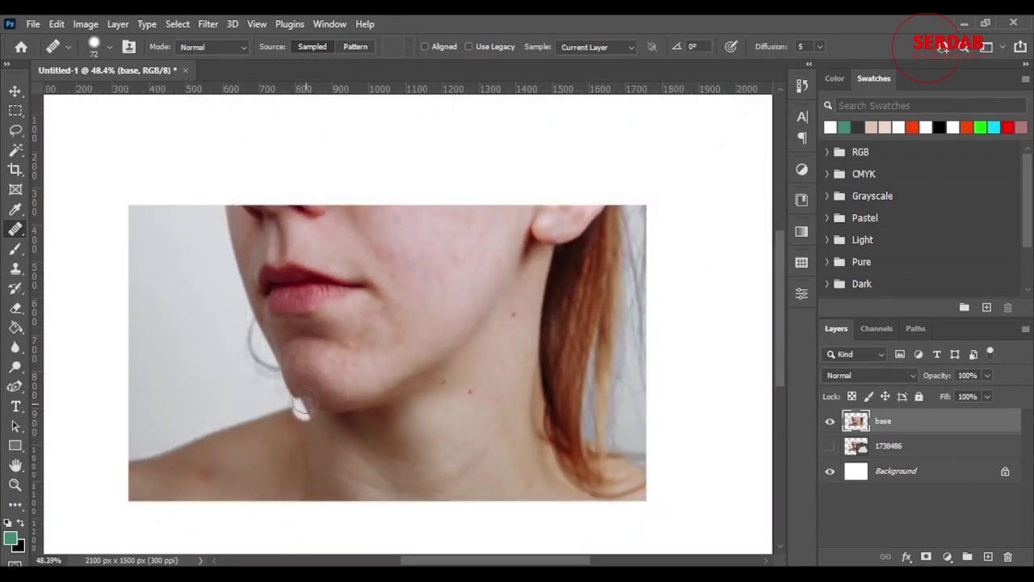
{"action": "scroll", "coordinate": [170, 404], "scroll_direction": "up", "scroll_amount": 3}
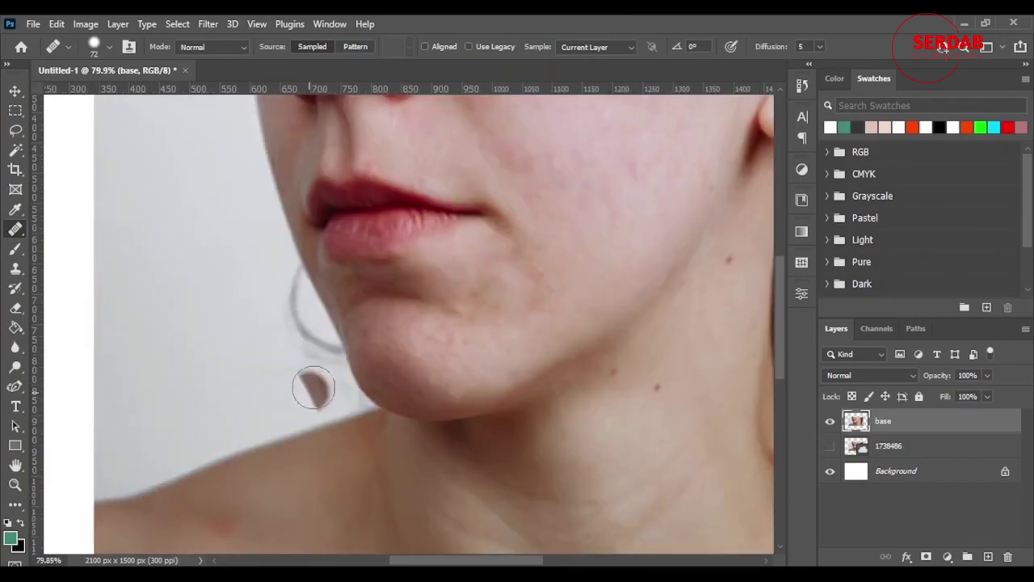
{"action": "scroll", "coordinate": [323, 380], "scroll_direction": "up", "scroll_amount": 3}
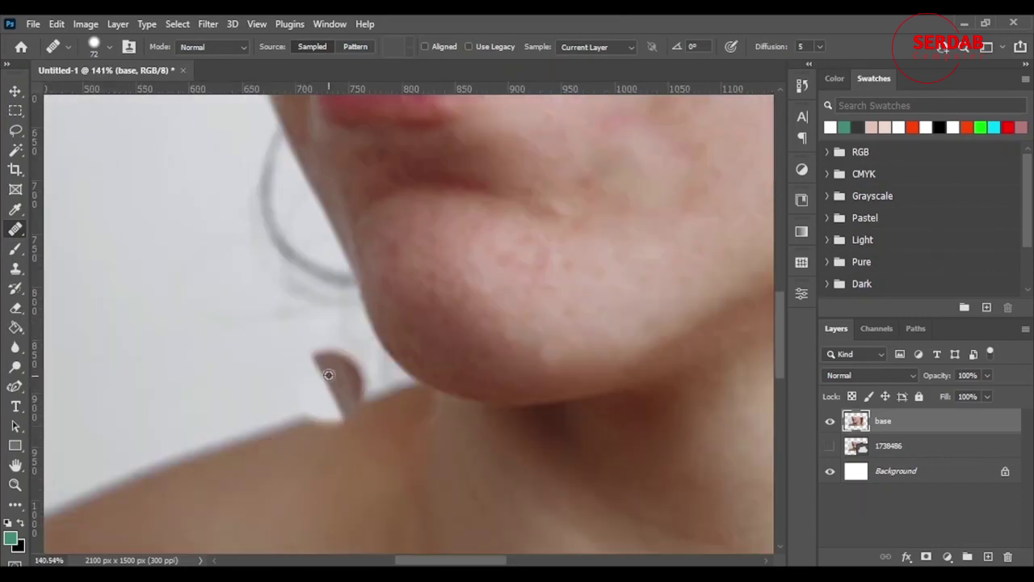
{"action": "left_click", "coordinate": [328, 374]}
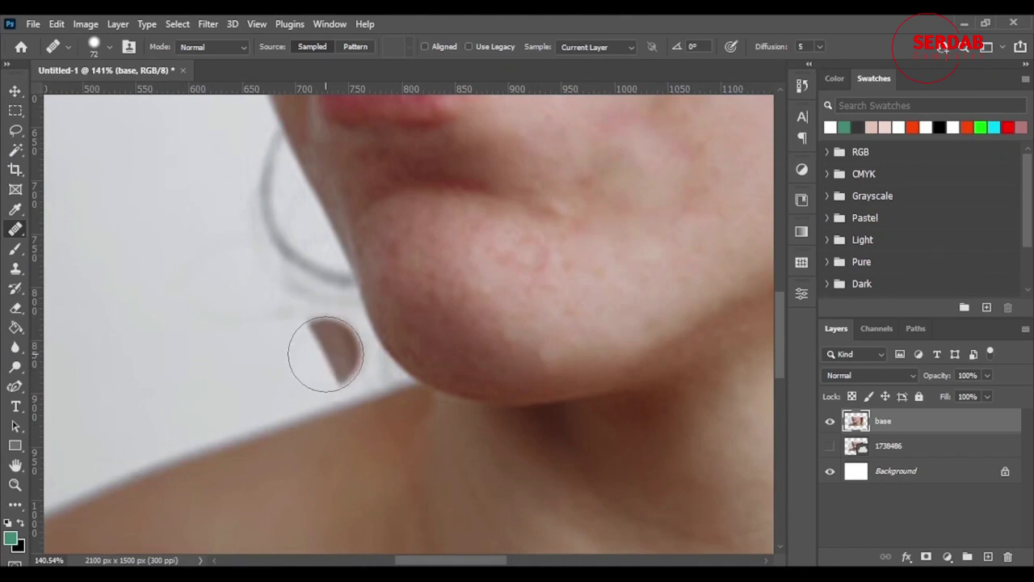
{"action": "left_click", "coordinate": [335, 347], "text": "alt"}
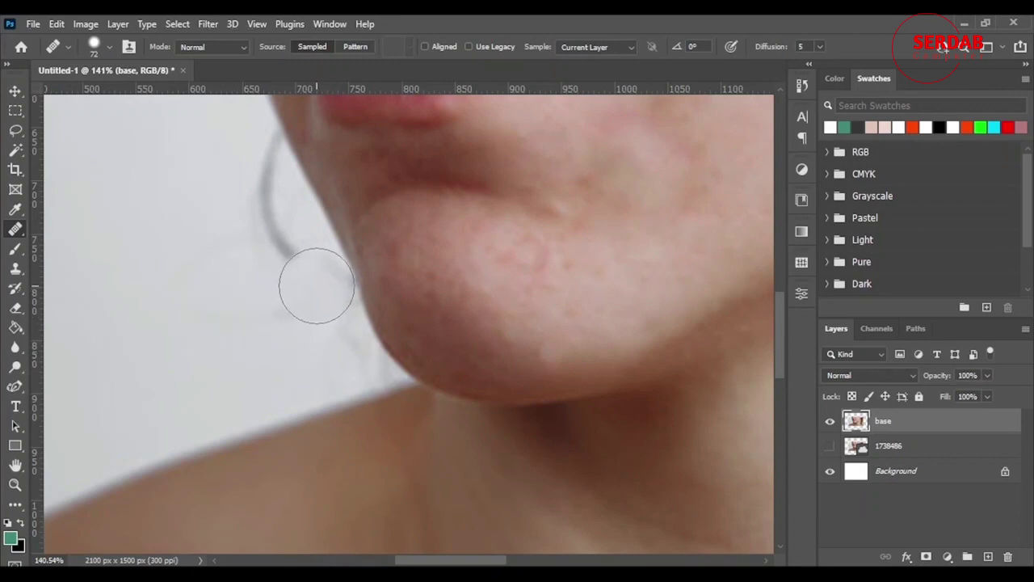
{"action": "mouse_move", "coordinate": [295, 273]}
{"action": "left_mouse_down"}
{"action": "mouse_move", "coordinate": [257, 226]}
{"action": "mouse_move", "coordinate": [254, 190]}
{"action": "left_mouse_up"}
{"action": "mouse_move", "coordinate": [249, 318]}
{"action": "left_mouse_down"}
{"action": "mouse_move", "coordinate": [341, 348]}
{"action": "mouse_move", "coordinate": [320, 356]}
{"action": "mouse_move", "coordinate": [328, 342]}
{"action": "left_mouse_up"}
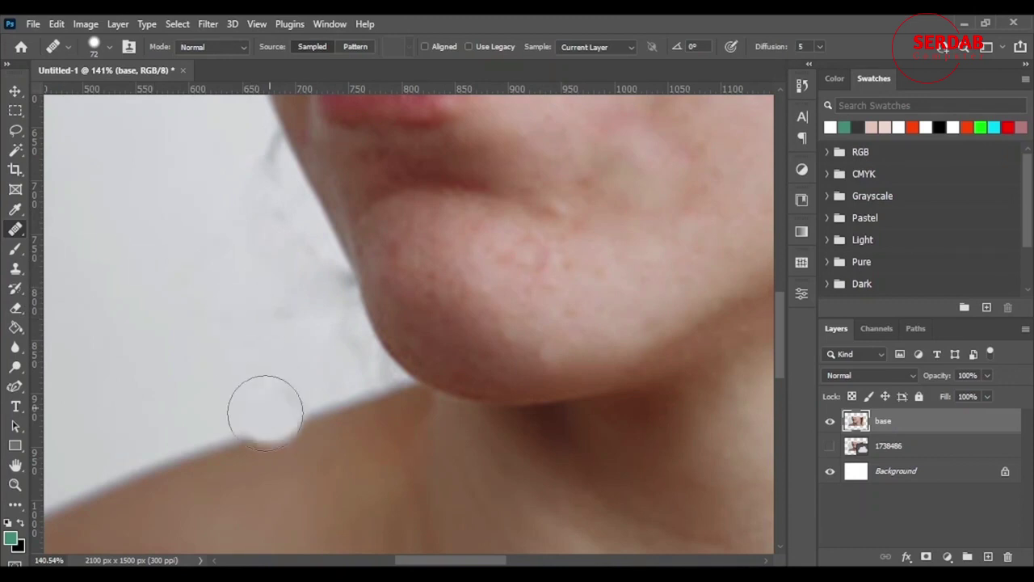
- Sample the background with the Clone Stamp and cover the remaining hair traces along the jawline
{"action": "left_click", "coordinate": [15, 269]}
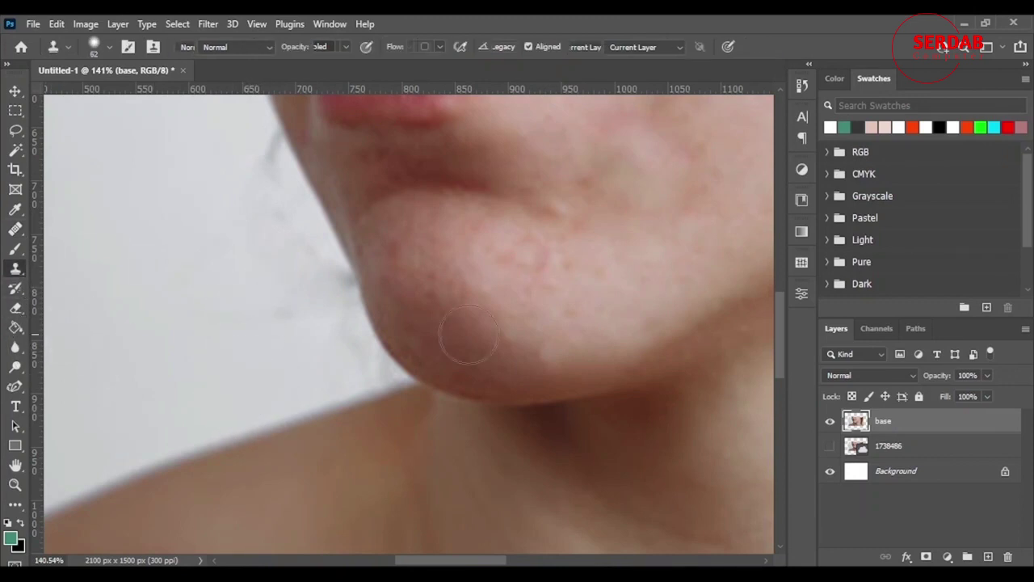
{"action": "left_click", "coordinate": [281, 369], "text": "alt"}
{"action": "left_click", "coordinate": [332, 282]}
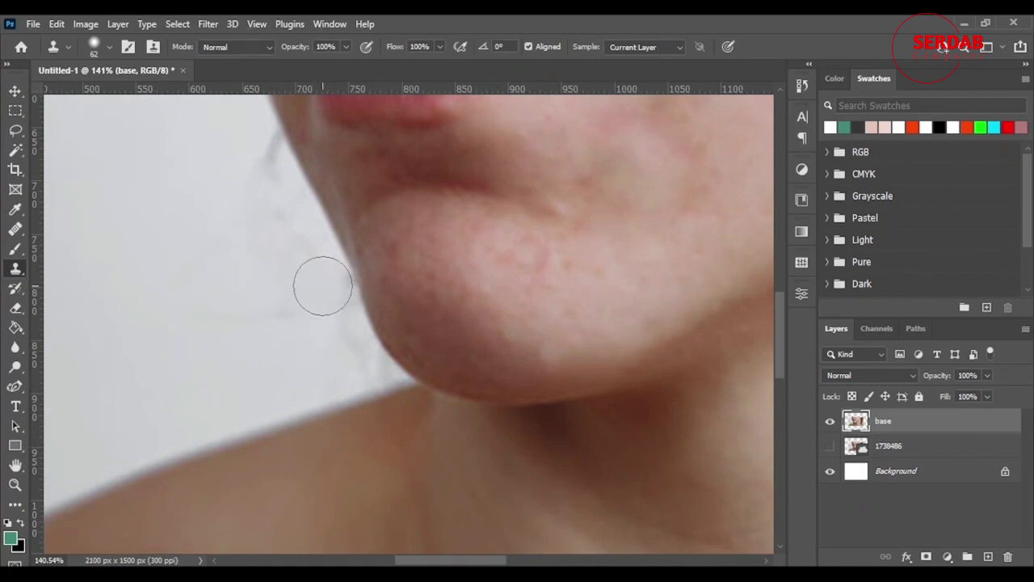
{"action": "mouse_move", "coordinate": [323, 286]}
{"action": "left_mouse_down"}
{"action": "mouse_move", "coordinate": [259, 229]}
{"action": "mouse_move", "coordinate": [253, 152]}
{"action": "left_mouse_up"}
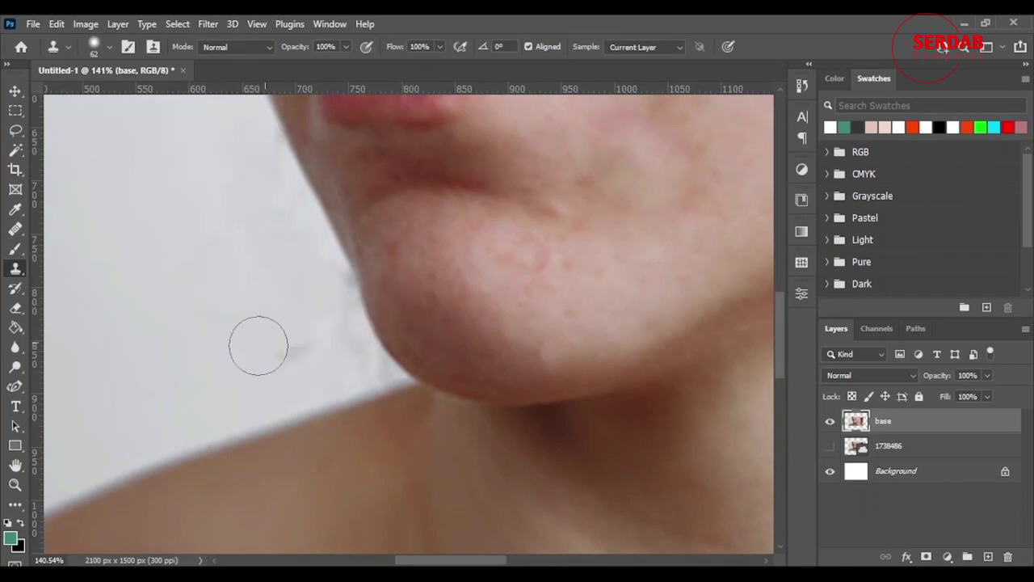
- Return to the Healing Brush at the chin edge and reduce its size to 22 px
{"action": "left_click", "coordinate": [16, 229]}
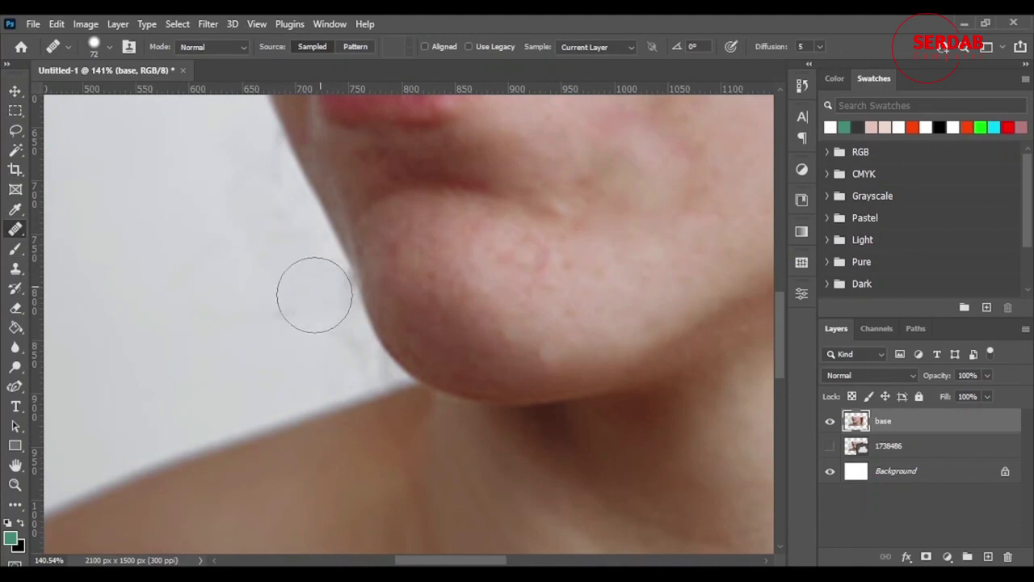
{"action": "scroll", "coordinate": [361, 337], "scroll_direction": "up", "scroll_amount": 5}
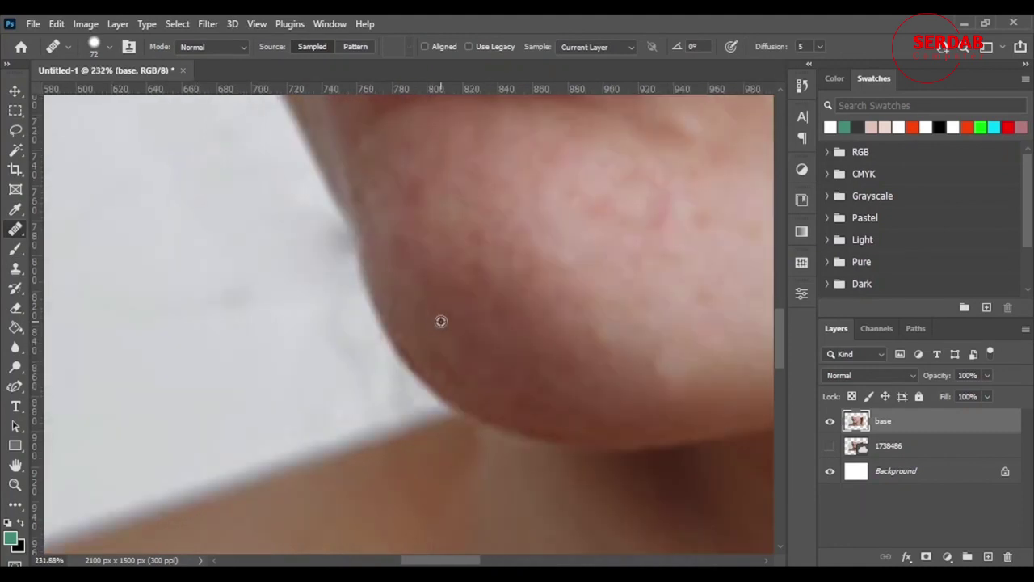
{"action": "mouse_move", "coordinate": [433, 330]}
{"action": "left_mouse_down"}
{"action": "mouse_move", "coordinate": [438, 360]}
{"action": "mouse_move", "coordinate": [346, 393]}
{"action": "left_mouse_up"}
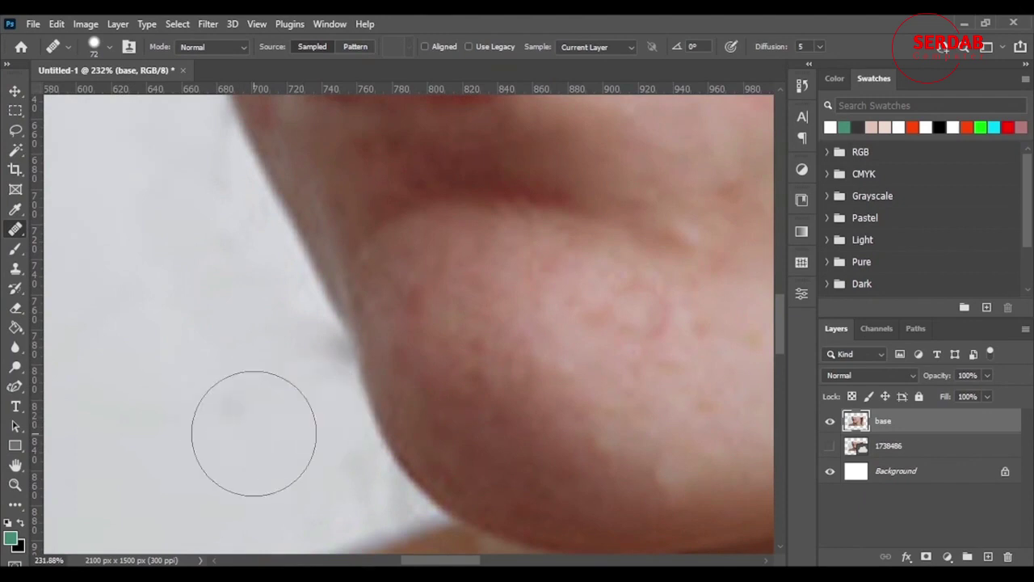
{"action": "scroll", "coordinate": [291, 421], "scroll_direction": "up", "scroll_amount": 6}
{"action": "mouse_move", "coordinate": [407, 338]}
{"action": "left_mouse_down"}
{"action": "mouse_move", "coordinate": [315, 368]}
{"action": "mouse_move", "coordinate": [332, 380]}
{"action": "left_mouse_up"}
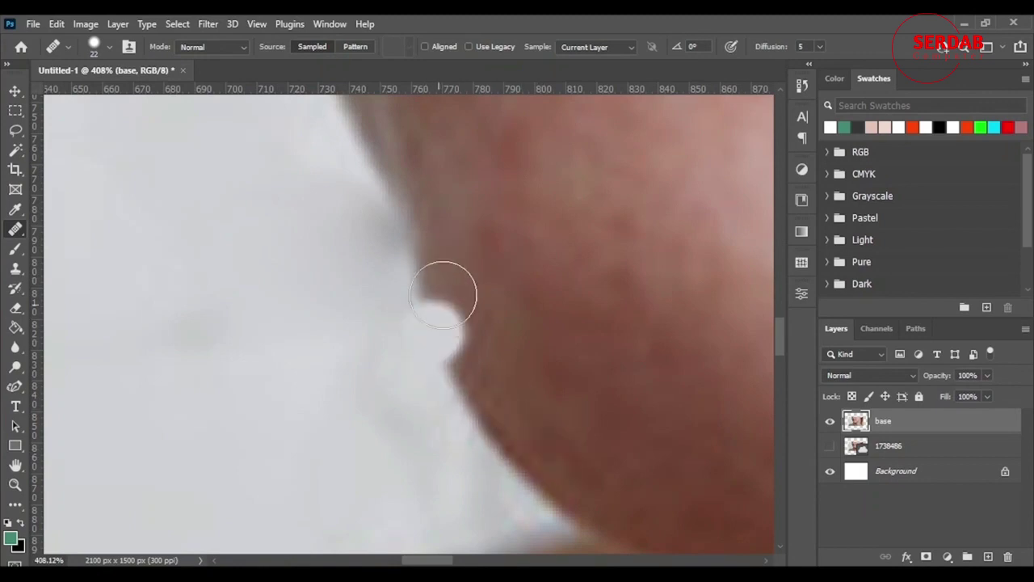
- Use the Clone Stamp at 28 px to cover the grey smudge against the jaw edge with clean background
{"action": "left_click", "coordinate": [15, 268]}
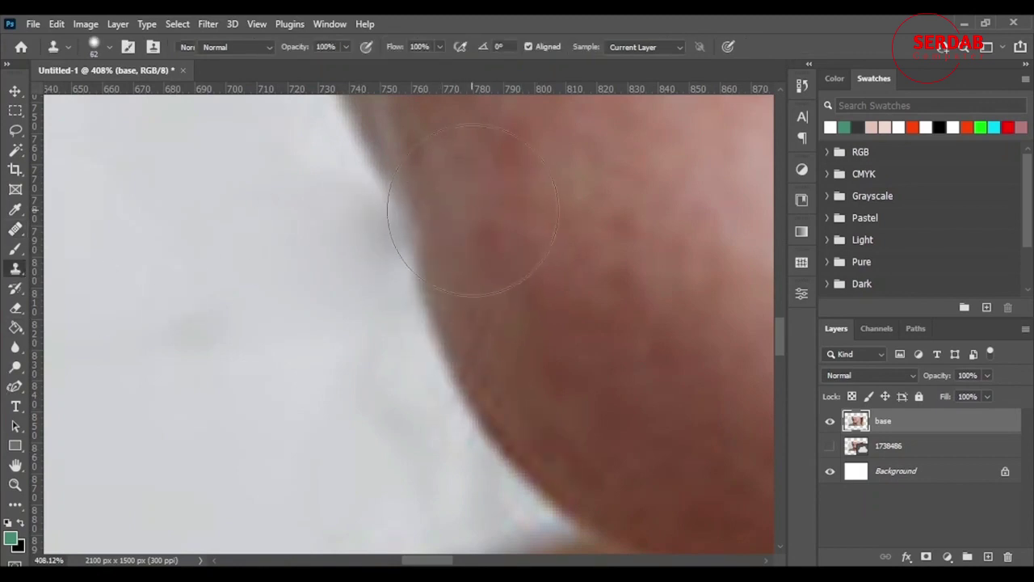
{"action": "left_click_drag", "start_coordinate": [465, 327], "coordinate": [448, 331]}
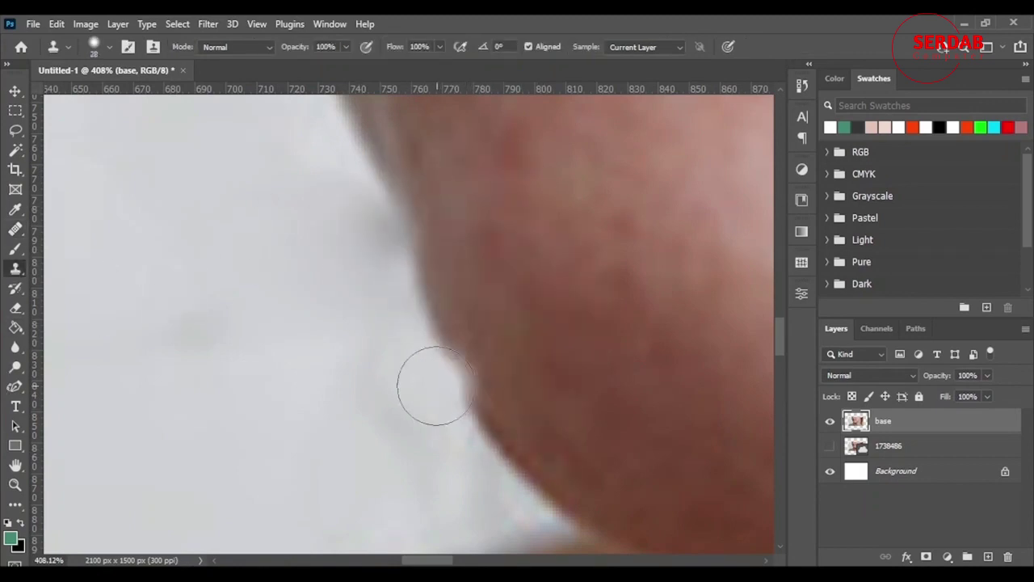
{"action": "scroll", "coordinate": [324, 275], "scroll_direction": "up", "scroll_amount": 2}
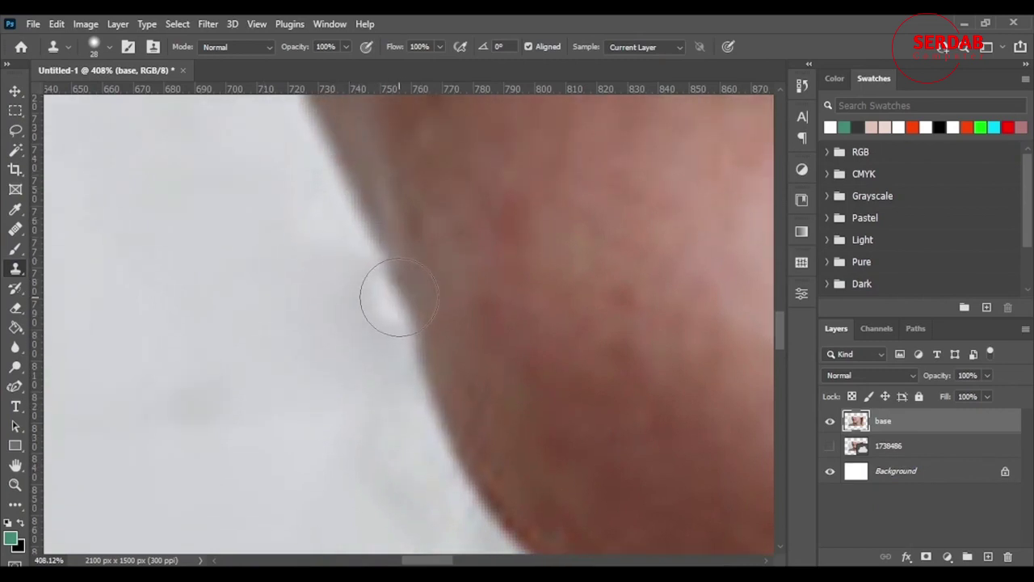
{"action": "scroll", "coordinate": [235, 333], "scroll_direction": "down", "scroll_amount": 8}
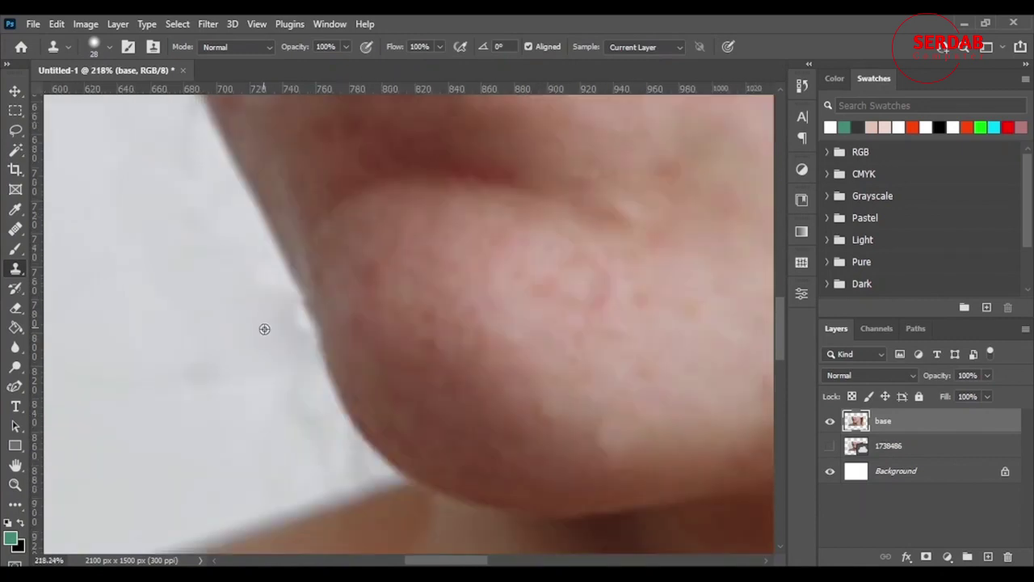
{"action": "scroll", "coordinate": [227, 363], "scroll_direction": "up", "scroll_amount": 3}
{"action": "scroll", "coordinate": [246, 352], "scroll_direction": "up", "scroll_amount": 5}
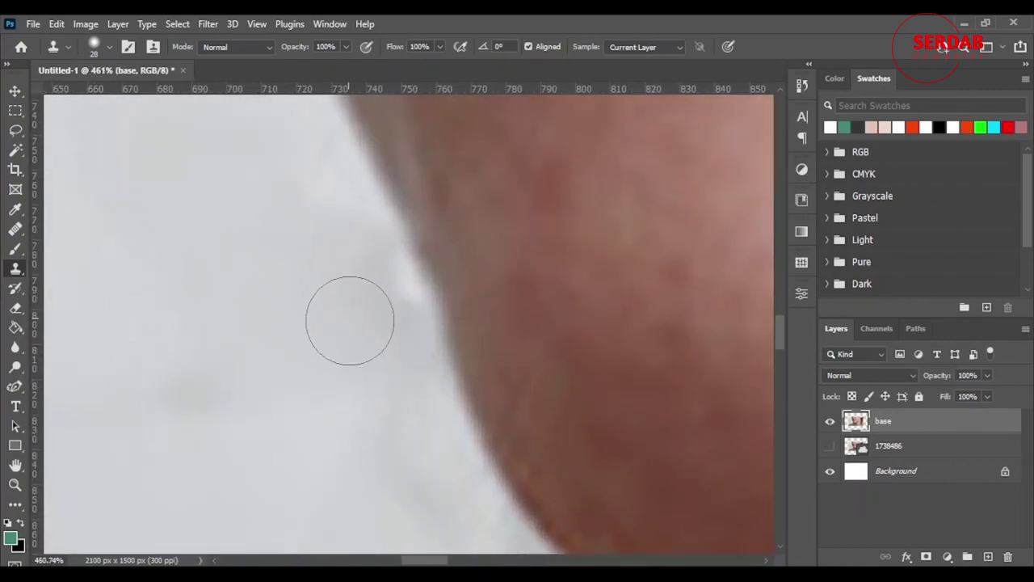
- Heal the bright white spot on the chin's edge using the Spot Healing Brush at 45 px with Content-Aware
{"action": "scroll", "coordinate": [313, 334], "scroll_direction": "down", "scroll_amount": 8}
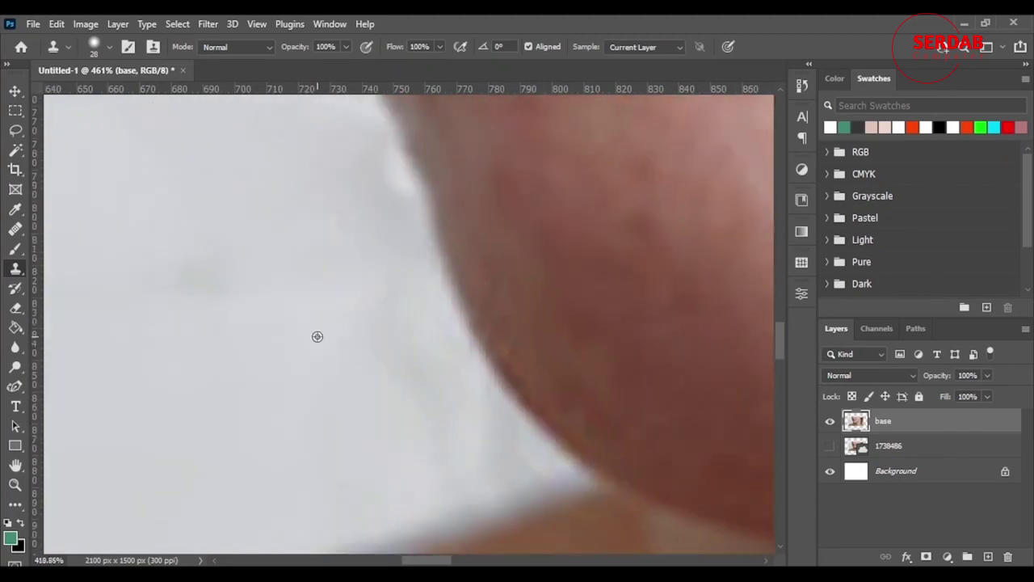
{"action": "scroll", "coordinate": [321, 337], "scroll_direction": "down", "scroll_amount": 5}
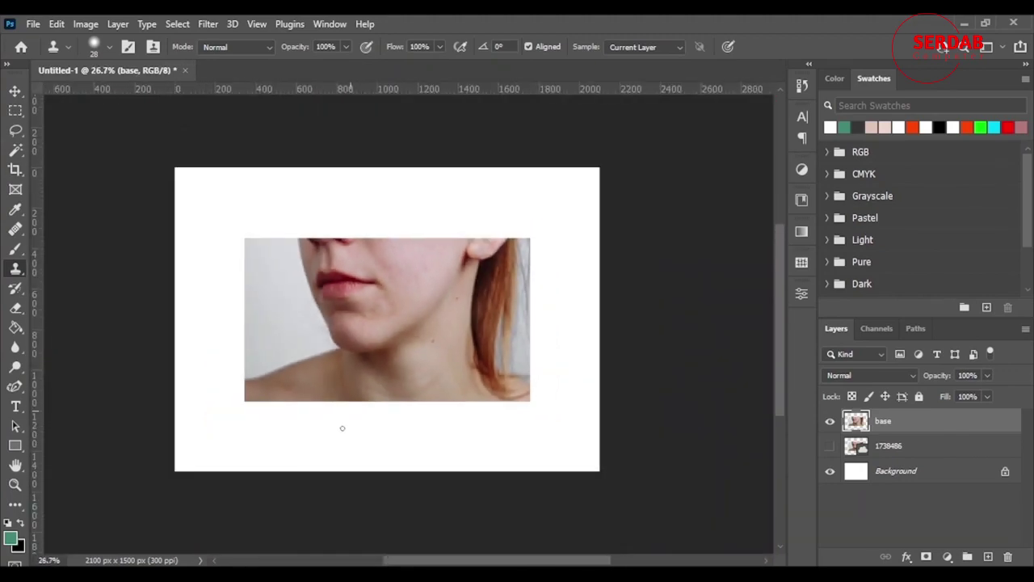
{"action": "scroll", "coordinate": [314, 394], "scroll_direction": "up", "scroll_amount": 6}
{"action": "scroll", "coordinate": [375, 288], "scroll_direction": "up", "scroll_amount": 2}
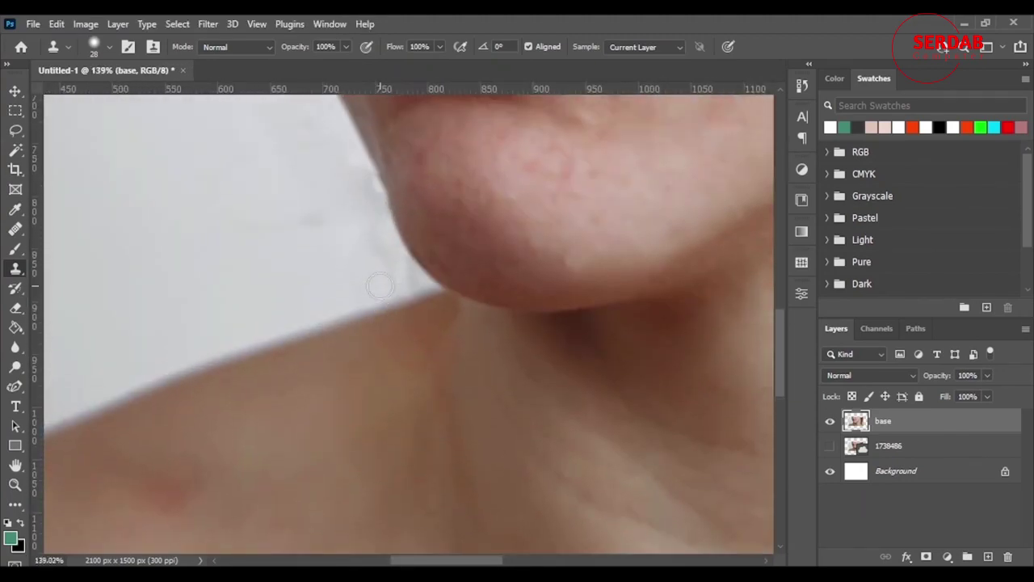
{"action": "scroll", "coordinate": [392, 211], "scroll_direction": "up", "scroll_amount": 5}
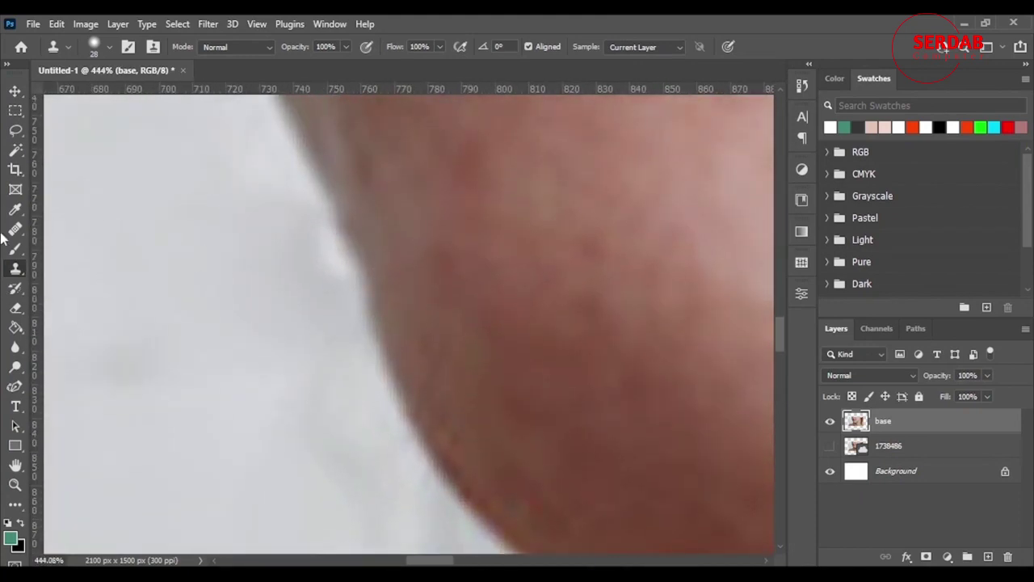
{"action": "right_click", "coordinate": [15, 235]}
{"action": "left_click", "coordinate": [100, 228]}
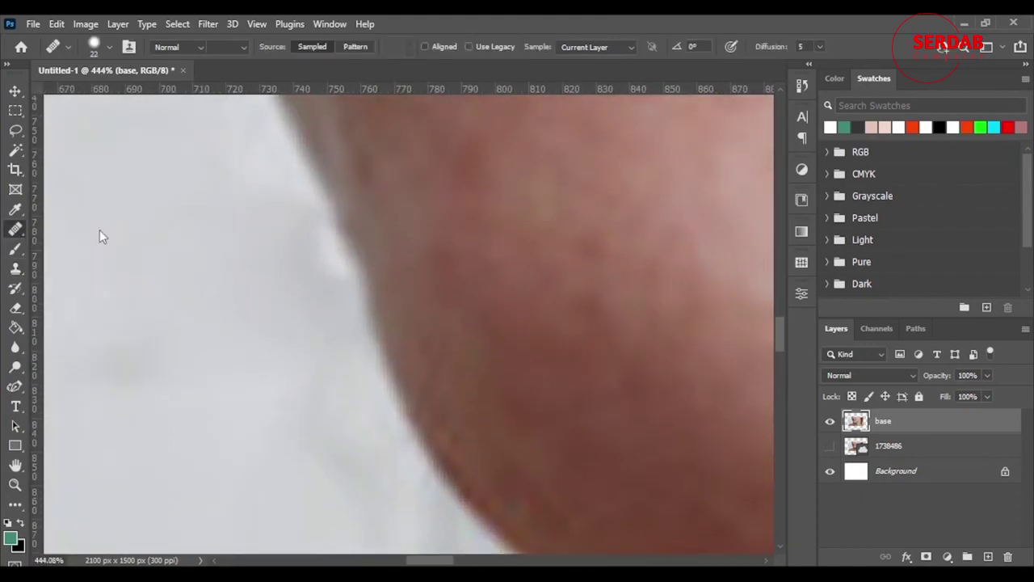
{"action": "left_click", "coordinate": [278, 287]}
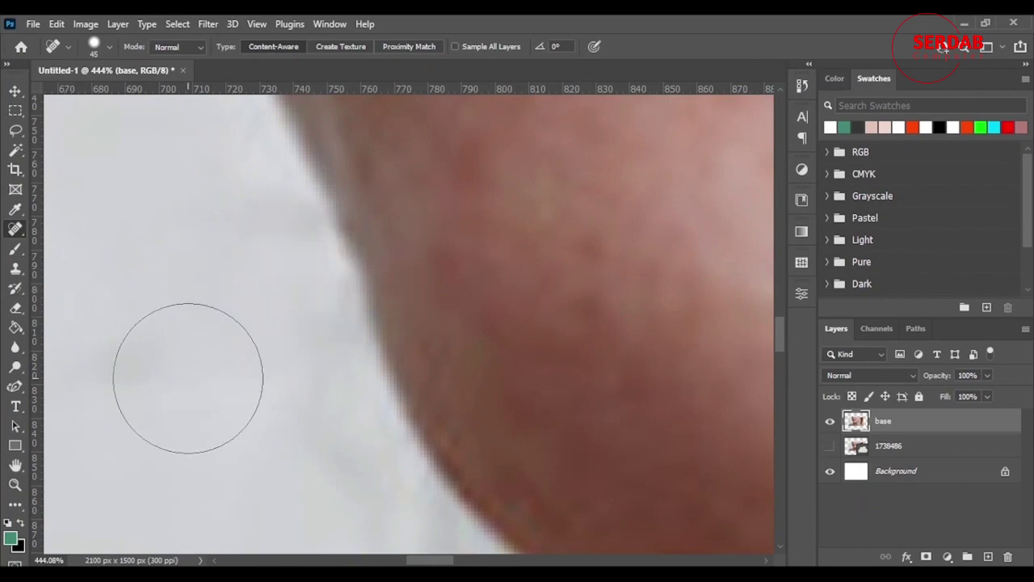
- Reduce the Spot Healing Brush to 19 px and heal the remaining smudges in the background beside the chin's edge
{"action": "right_click", "coordinate": [247, 318], "text": "alt"}
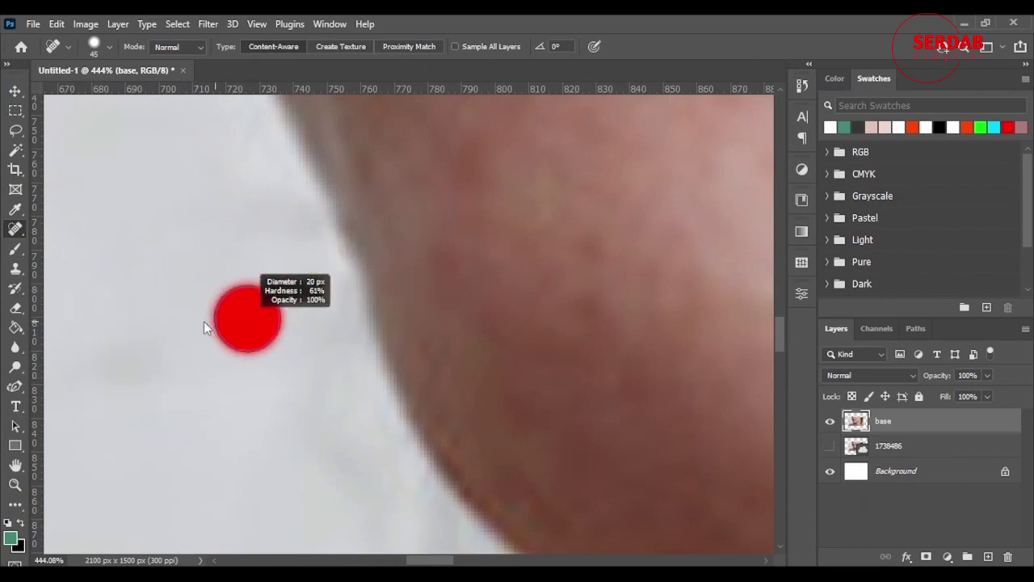
{"action": "left_click", "coordinate": [318, 269]}
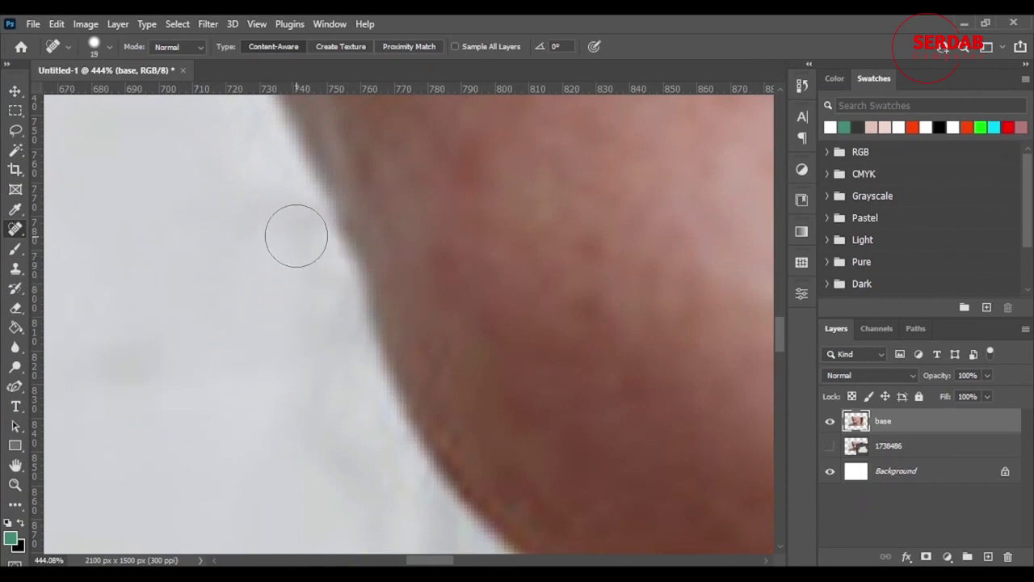
{"action": "left_click", "coordinate": [297, 235]}
{"action": "scroll", "coordinate": [278, 311], "scroll_direction": "down", "scroll_amount": 6}
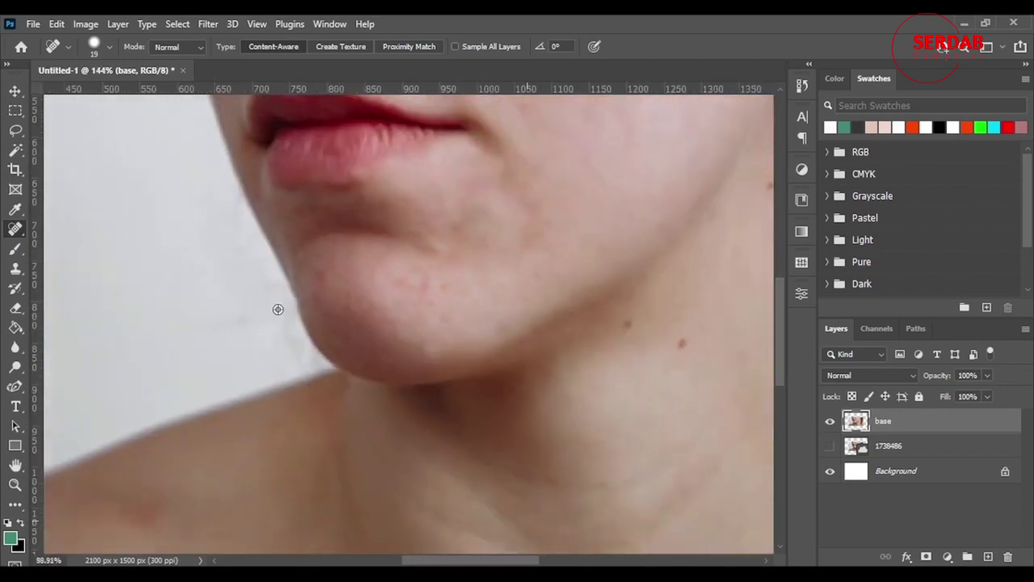
{"action": "scroll", "coordinate": [278, 318], "scroll_direction": "down", "scroll_amount": 3}
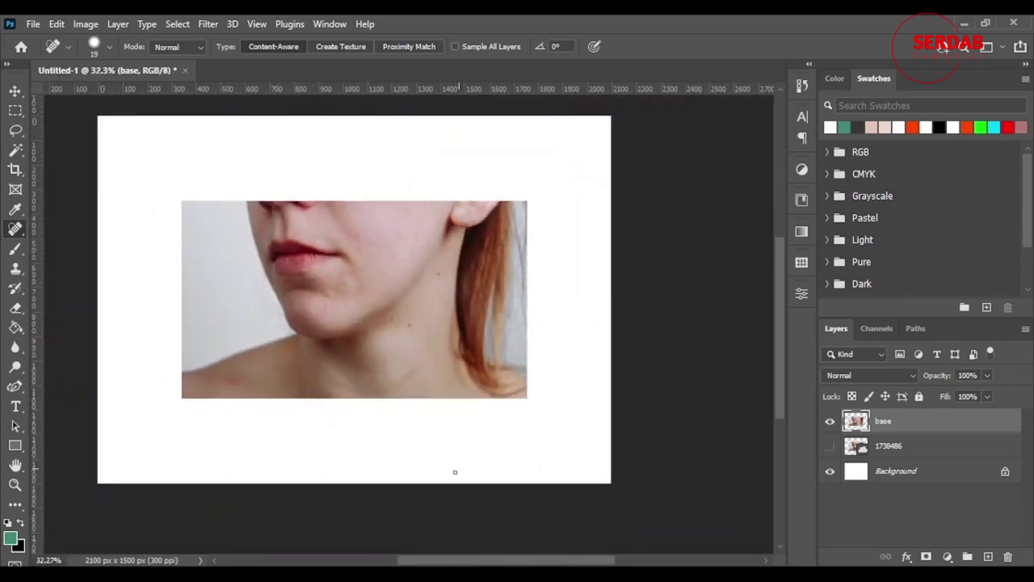
{"action": "left_click_drag", "start_coordinate": [472, 566], "coordinate": [459, 565]}
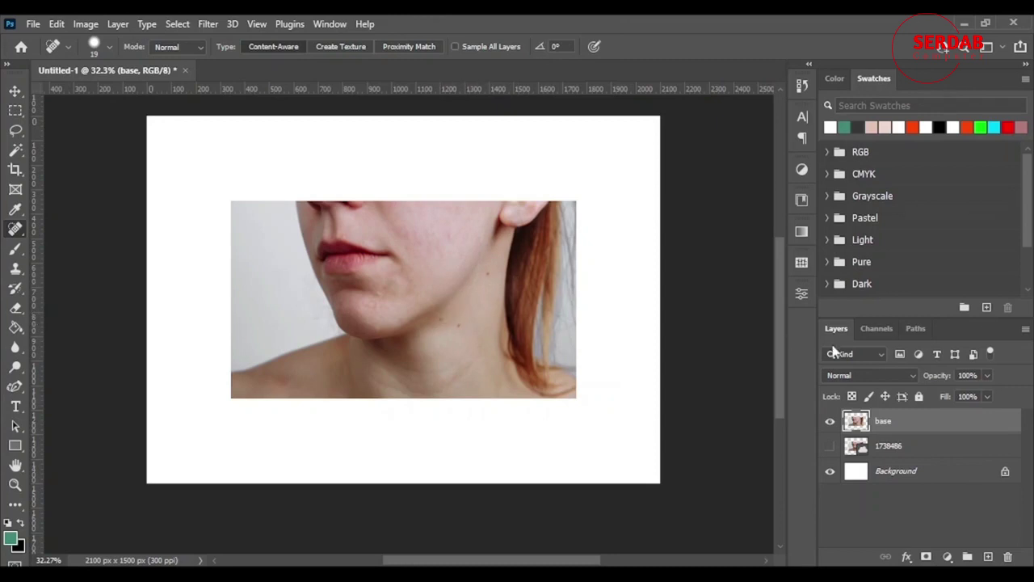
- Outline the upper mole on the neck, between the jaw and the hair, with a freehand Lasso selection
{"action": "key", "text": "v"}
{"action": "scroll", "coordinate": [368, 337], "scroll_direction": "up", "scroll_amount": 3}
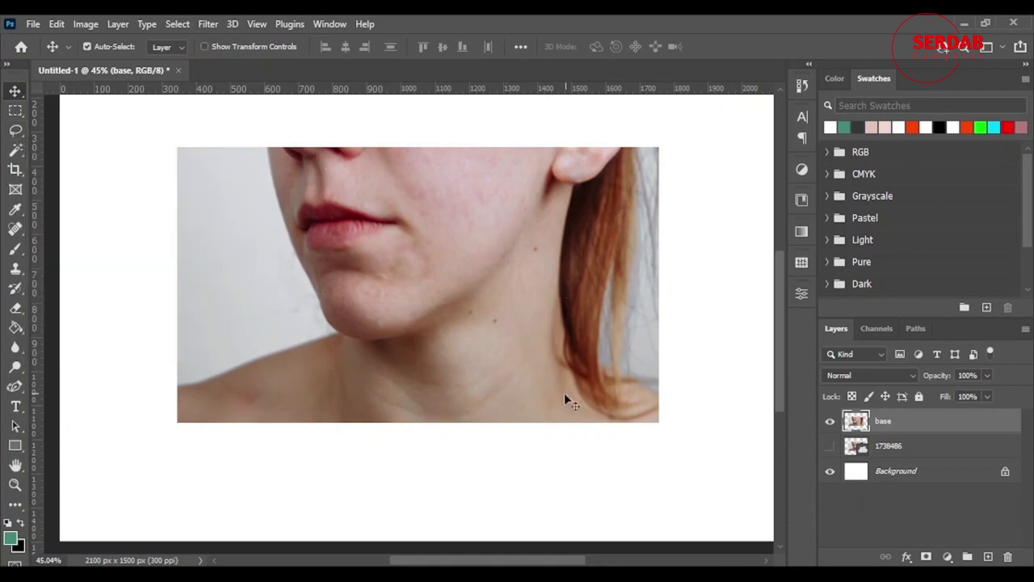
{"action": "scroll", "coordinate": [525, 335], "scroll_direction": "down", "scroll_amount": 1}
{"action": "scroll", "coordinate": [525, 336], "scroll_direction": "up", "scroll_amount": 2}
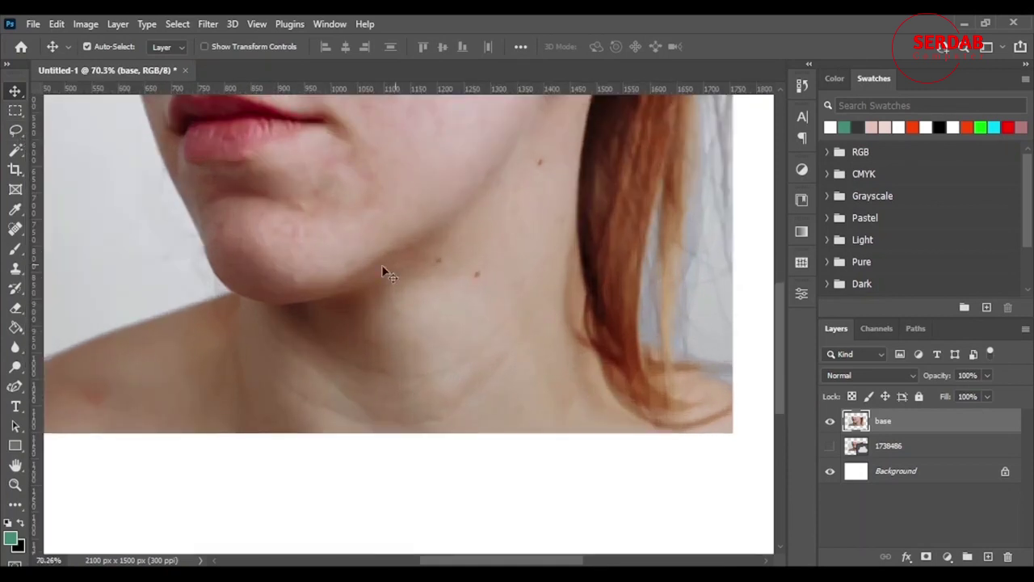
{"action": "scroll", "coordinate": [642, 378], "scroll_direction": "up", "scroll_amount": 4}
{"action": "scroll", "coordinate": [641, 378], "scroll_direction": "down", "scroll_amount": 3}
{"action": "scroll", "coordinate": [636, 373], "scroll_direction": "up", "scroll_amount": 2}
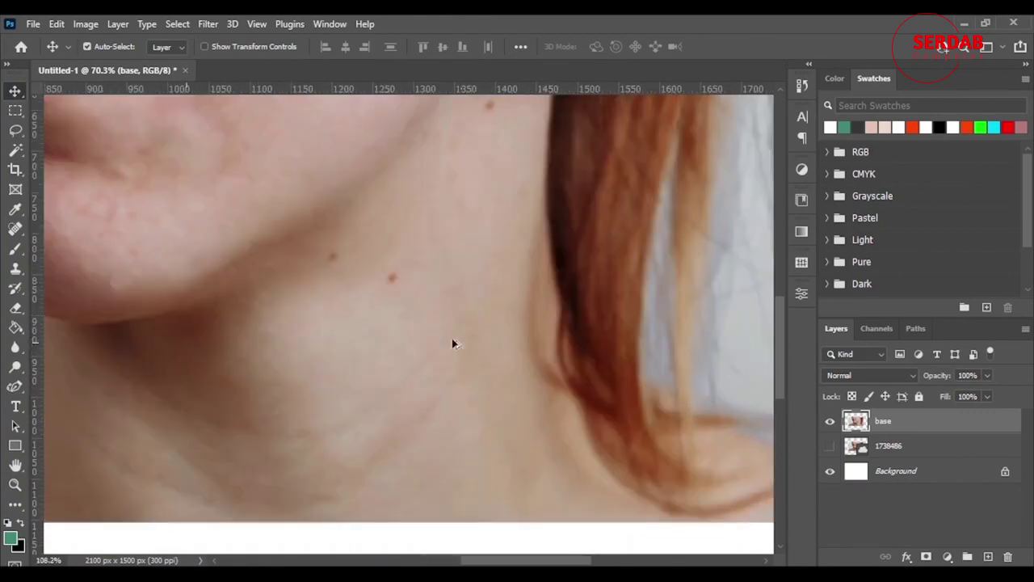
{"action": "scroll", "coordinate": [303, 327], "scroll_direction": "up", "scroll_amount": 2}
{"action": "scroll", "coordinate": [291, 382], "scroll_direction": "up", "scroll_amount": 1}
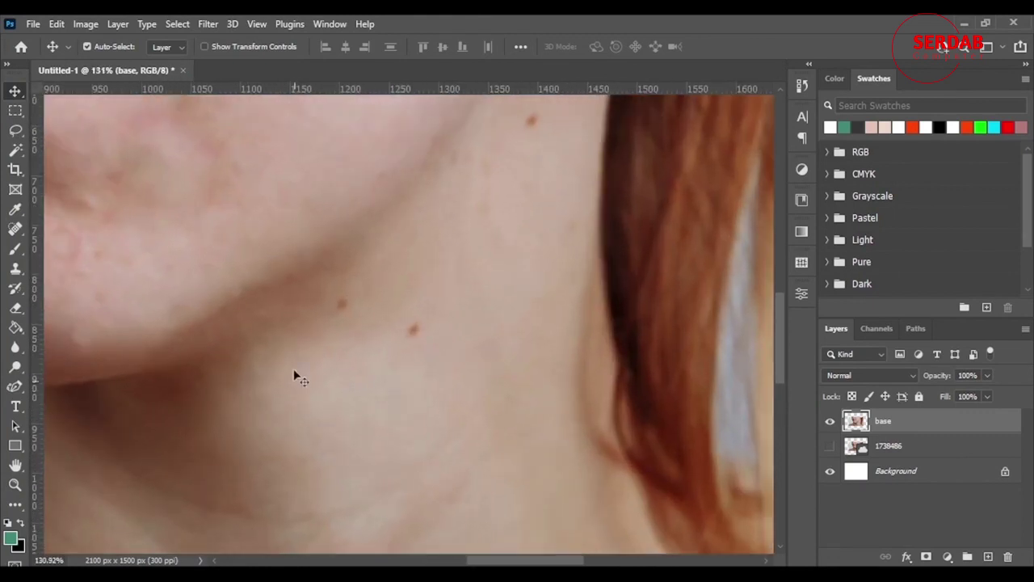
{"action": "left_click", "coordinate": [15, 131]}
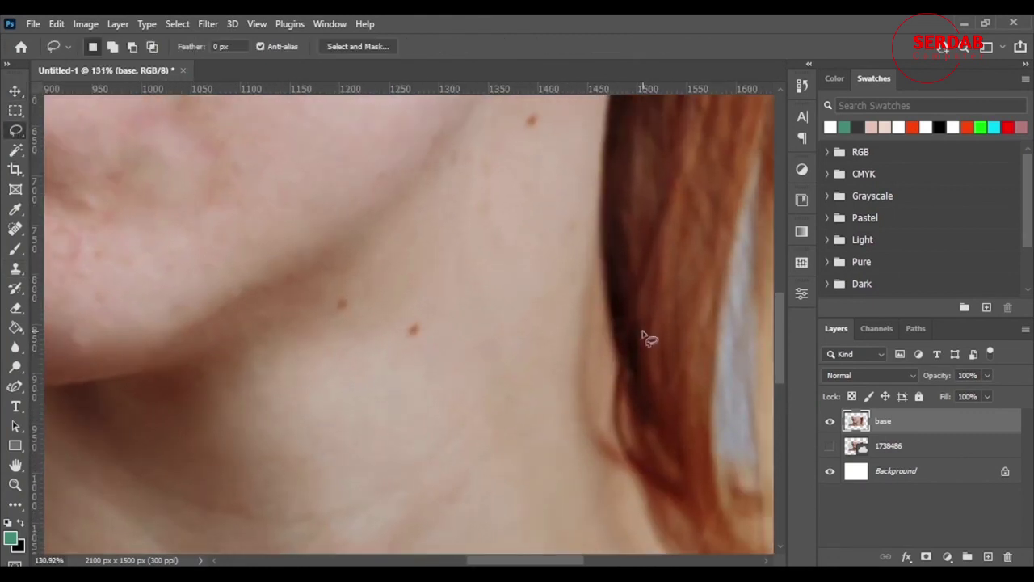
{"action": "scroll", "coordinate": [372, 275], "scroll_direction": "up", "scroll_amount": 3}
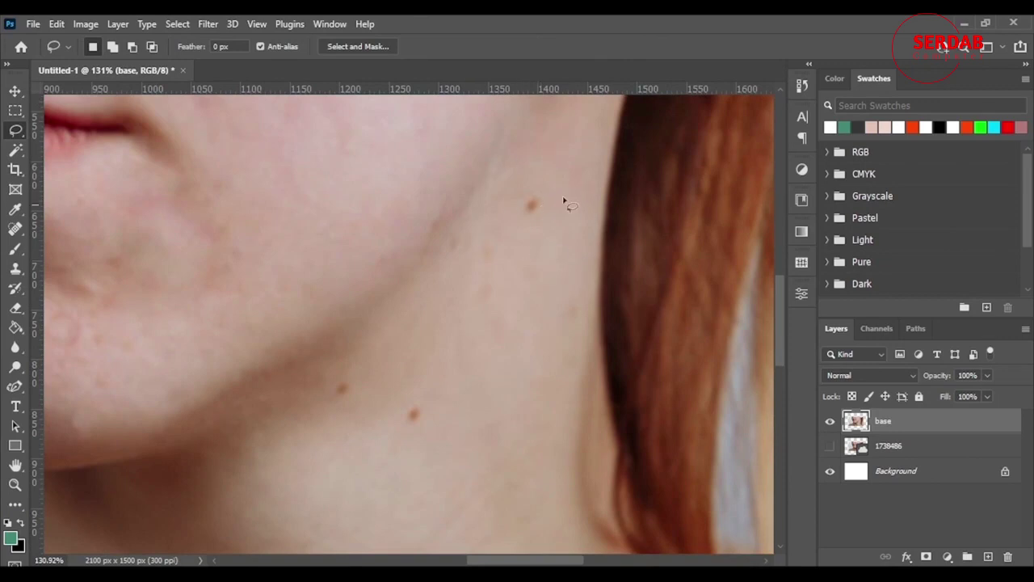
{"action": "mouse_move", "coordinate": [524, 163]}
{"action": "left_mouse_down"}
{"action": "mouse_move", "coordinate": [578, 159]}
{"action": "mouse_move", "coordinate": [573, 258]}
{"action": "mouse_move", "coordinate": [530, 275]}
{"action": "mouse_move", "coordinate": [504, 207]}
{"action": "mouse_move", "coordinate": [526, 164]}
{"action": "left_mouse_up"}
- Remove the selected mole with Content-Aware Fill using the Auto sampling area, and output the result to a new layer
{"action": "right_click", "coordinate": [538, 169]}
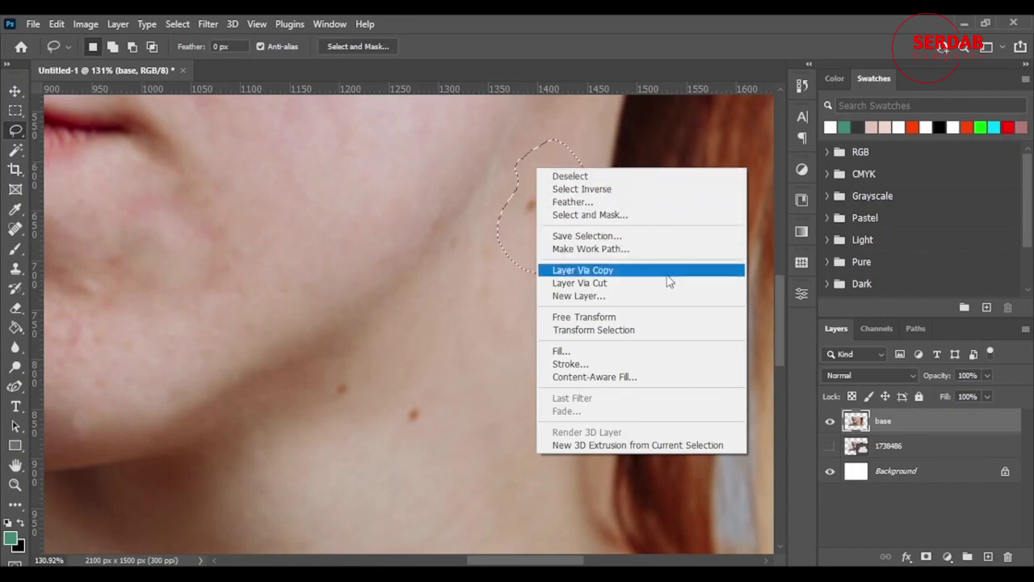
{"action": "left_click", "coordinate": [621, 378]}
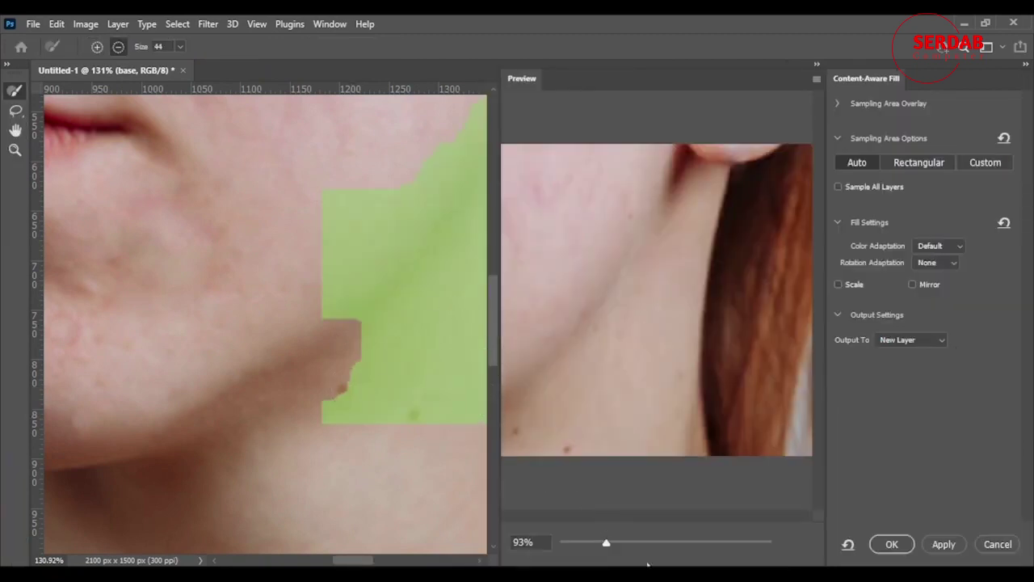
{"action": "left_click_drag", "start_coordinate": [365, 561], "coordinate": [388, 561]}
{"action": "scroll", "coordinate": [389, 378], "scroll_direction": "up", "scroll_amount": 1}
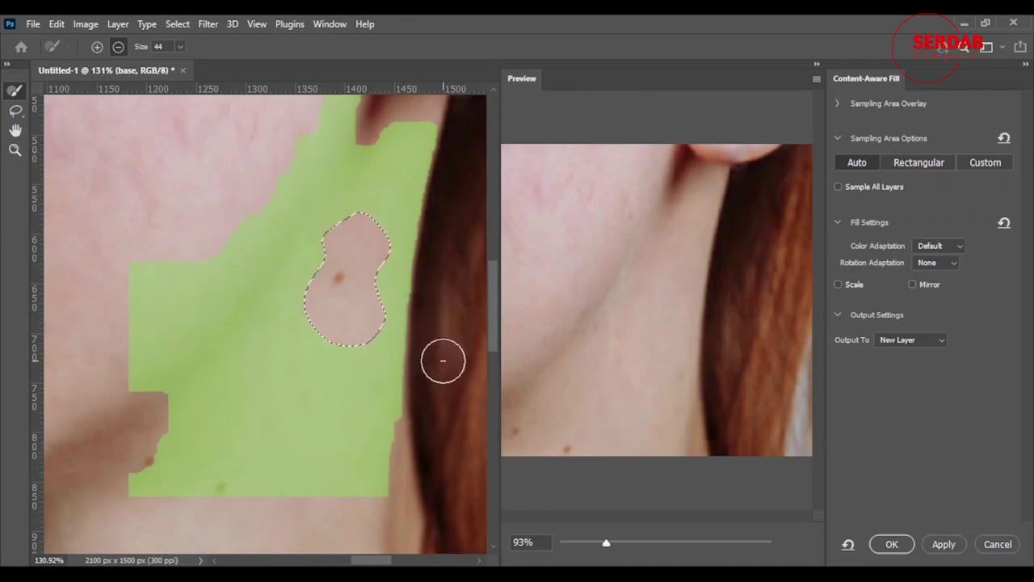
{"action": "scroll", "coordinate": [302, 293], "scroll_direction": "up", "scroll_amount": 5}
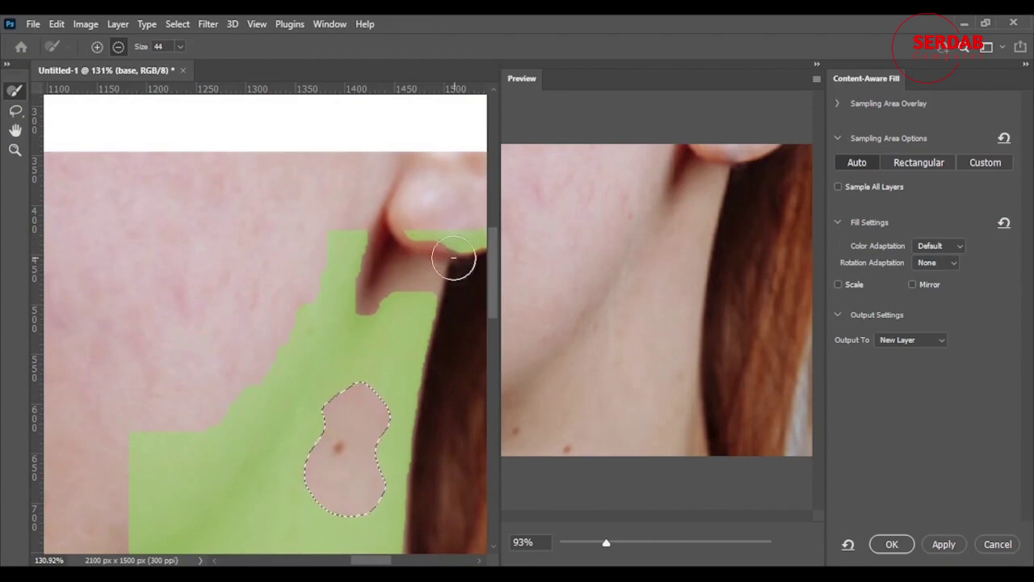
{"action": "scroll", "coordinate": [441, 206], "scroll_direction": "down", "scroll_amount": 2}
{"action": "scroll", "coordinate": [443, 208], "scroll_direction": "down", "scroll_amount": 1}
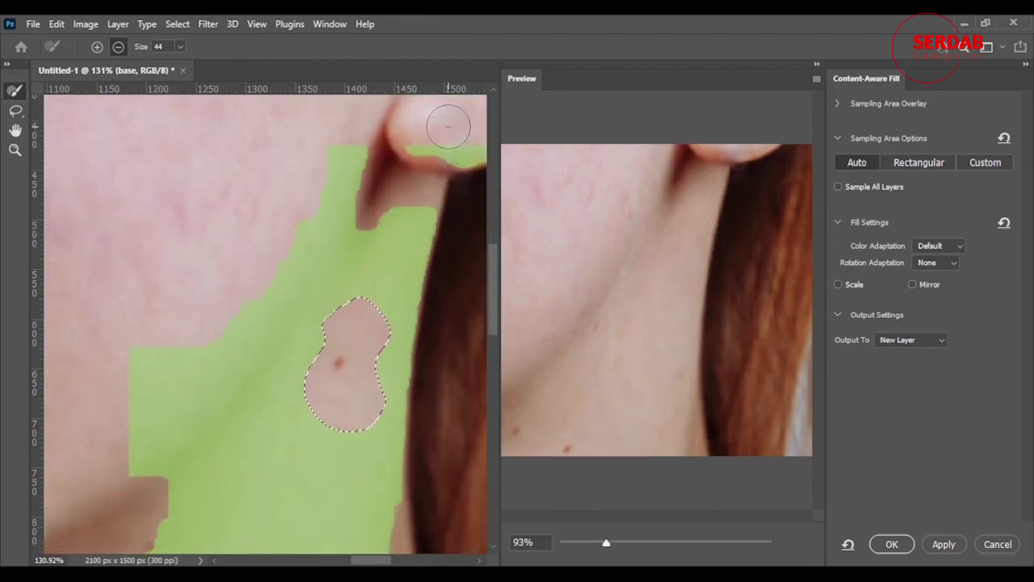
{"action": "scroll", "coordinate": [243, 295], "scroll_direction": "down", "scroll_amount": 3}
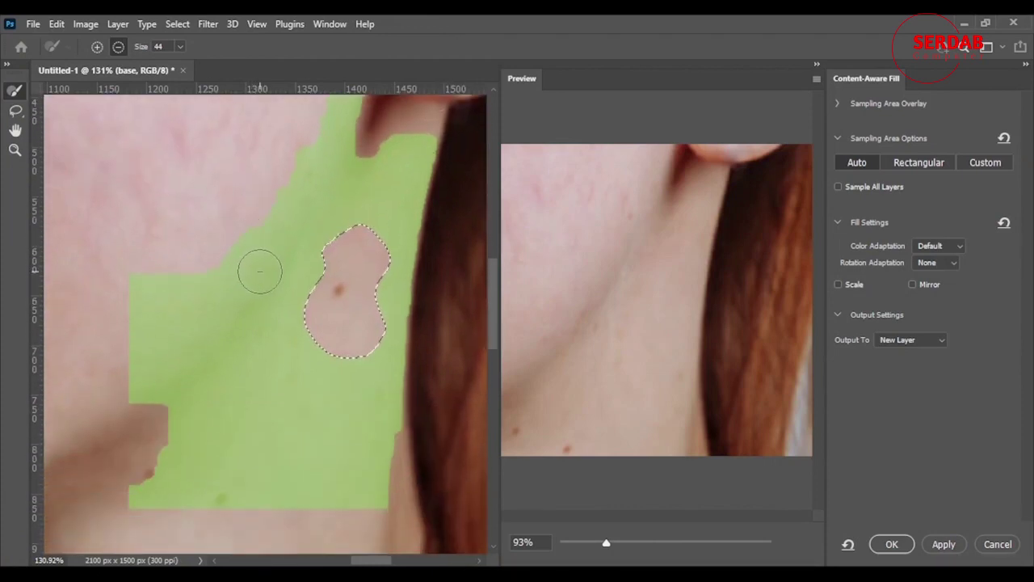
{"action": "scroll", "coordinate": [291, 297], "scroll_direction": "down", "scroll_amount": 2}
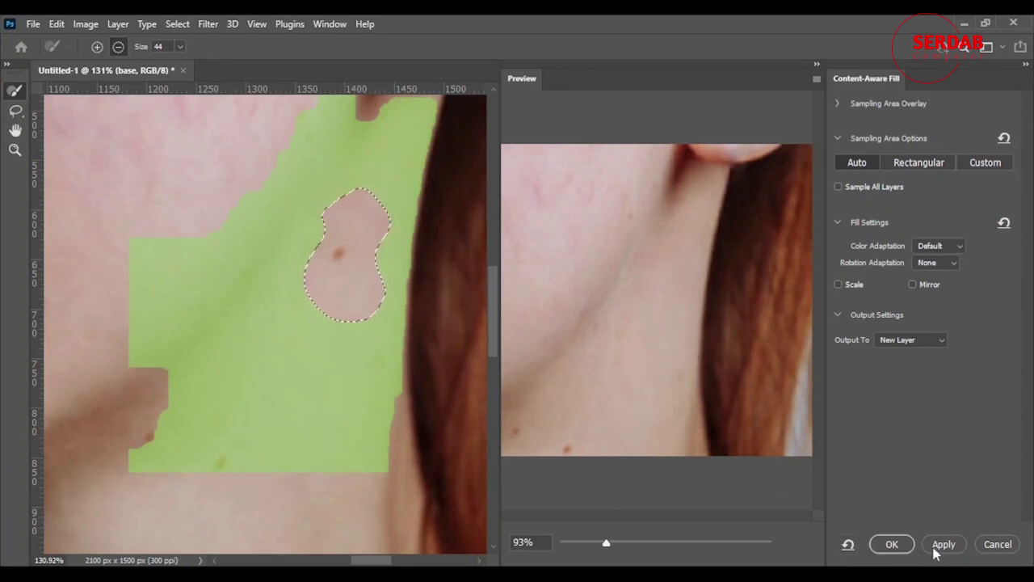
{"action": "left_click", "coordinate": [893, 544]}
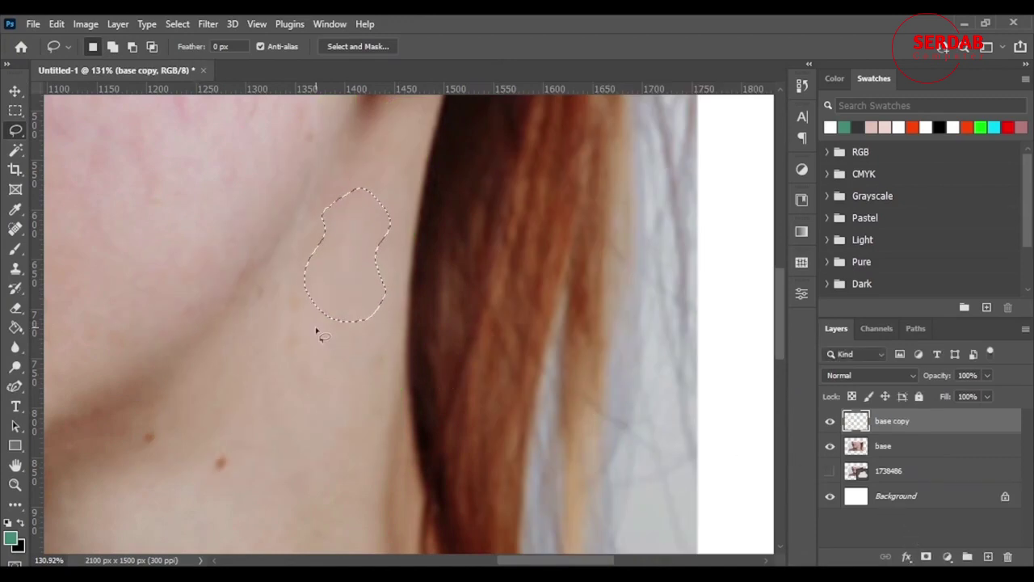
- Deselect the filled area and switch the new fill layer off and on to compare the neck with and without the mole
{"action": "scroll", "coordinate": [319, 330], "scroll_direction": "down", "scroll_amount": 2}
{"action": "scroll", "coordinate": [318, 330], "scroll_direction": "up", "scroll_amount": 2}
{"action": "key", "text": "ctrl+d"}
{"action": "left_click", "coordinate": [831, 423]}
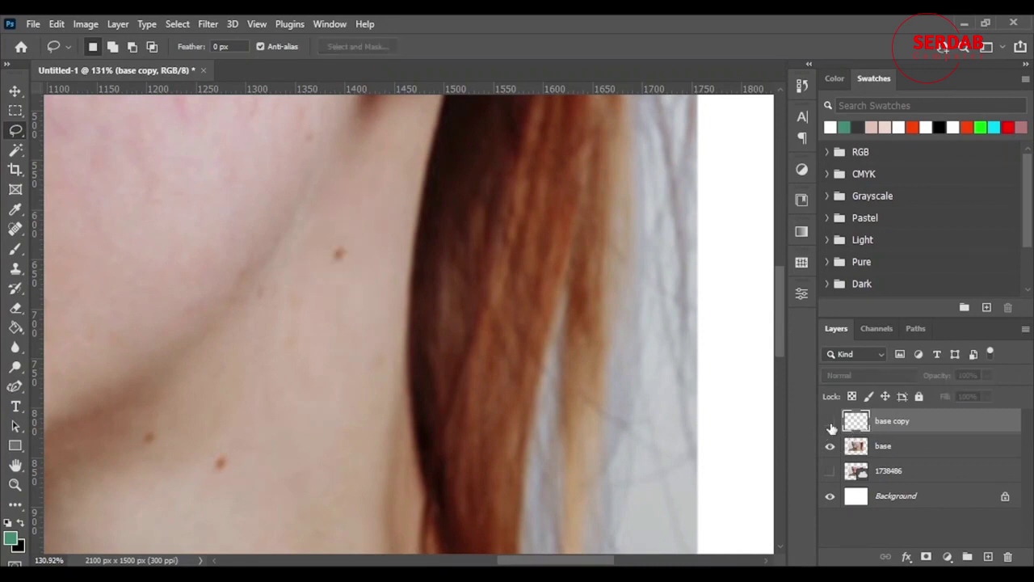
{"action": "left_click", "coordinate": [831, 423]}
{"action": "left_click", "coordinate": [832, 423]}
{"action": "left_click", "coordinate": [832, 423]}
- Make the base layer active and lasso a freehand selection around the two lower moles beneath the jaw
{"action": "left_click_drag", "start_coordinate": [514, 561], "coordinate": [495, 562]}
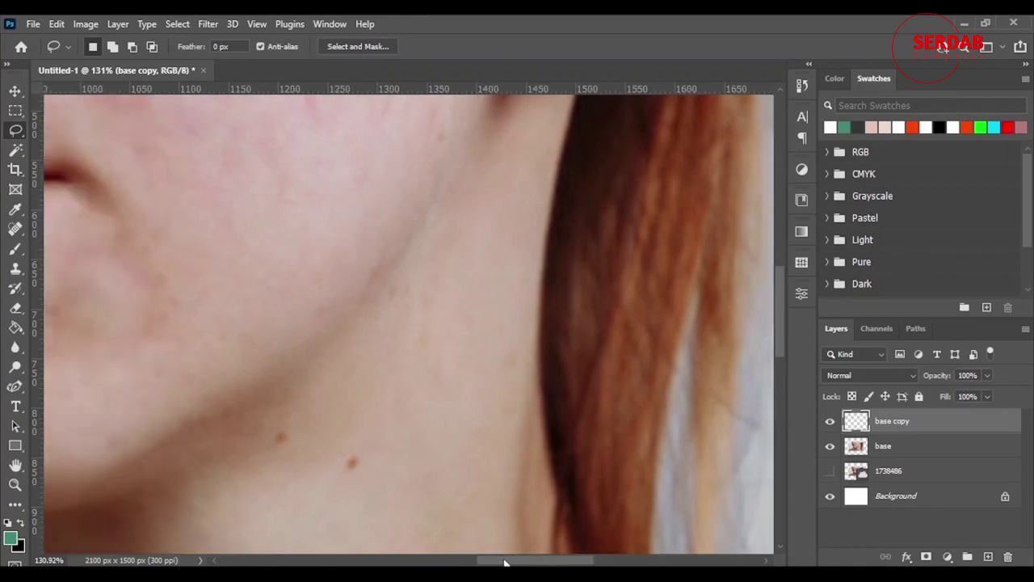
{"action": "scroll", "coordinate": [480, 408], "scroll_direction": "down", "scroll_amount": 3}
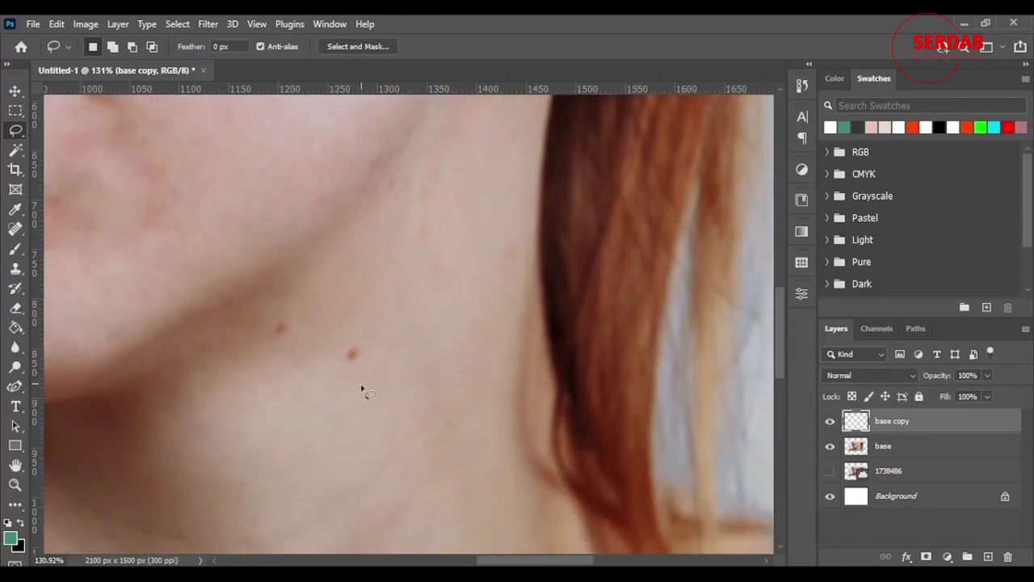
{"action": "left_click", "coordinate": [921, 453]}
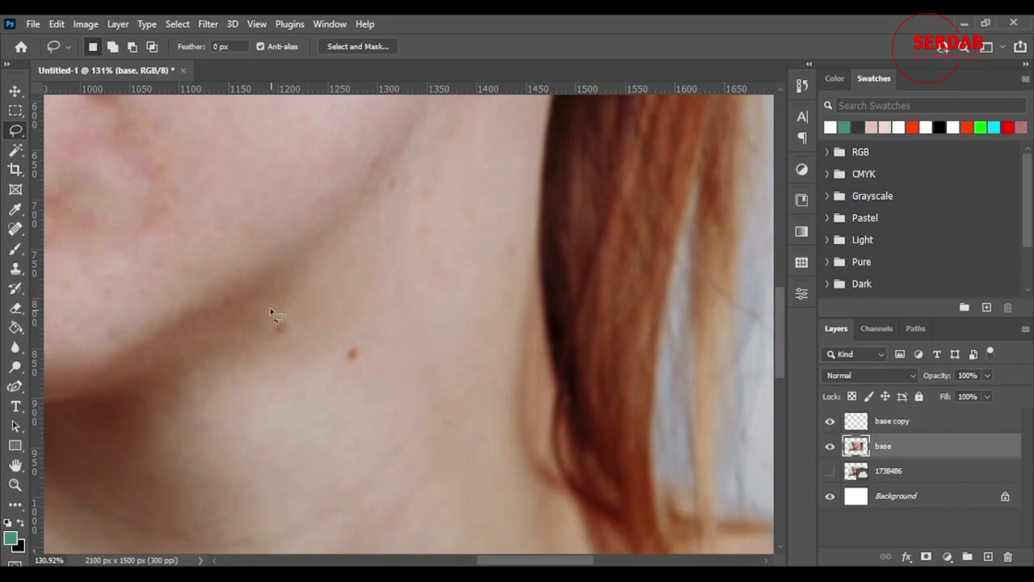
{"action": "mouse_move", "coordinate": [265, 307]}
{"action": "left_mouse_down"}
{"action": "mouse_move", "coordinate": [388, 316]}
{"action": "mouse_move", "coordinate": [409, 353]}
{"action": "mouse_move", "coordinate": [365, 412]}
{"action": "mouse_move", "coordinate": [280, 414]}
{"action": "mouse_move", "coordinate": [223, 364]}
{"action": "mouse_move", "coordinate": [269, 308]}
{"action": "left_mouse_up"}
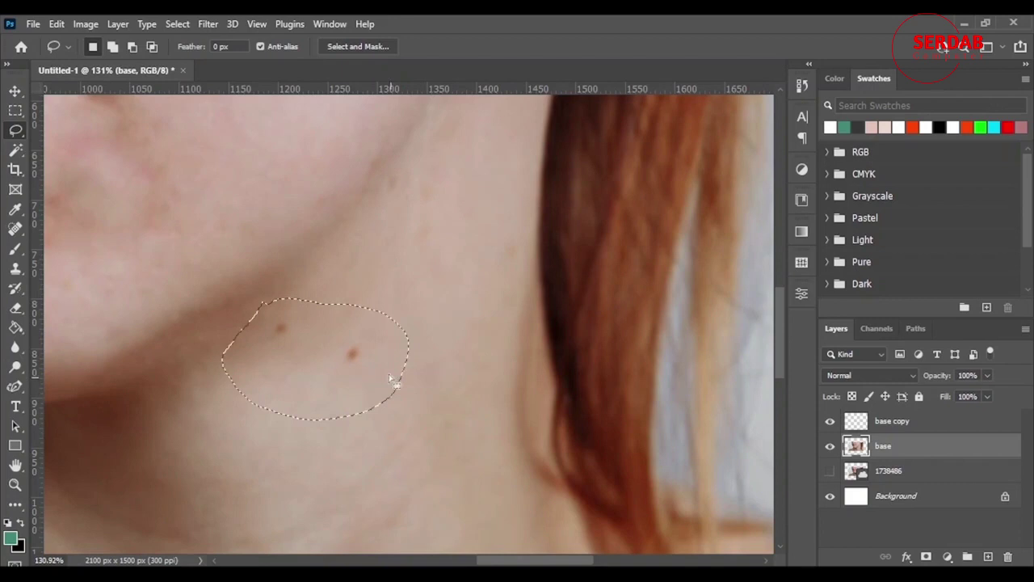
- Remove the two selected moles with Content-Aware Fill using Auto sampling, and output the result to a new layer
{"action": "right_click", "coordinate": [304, 338]}
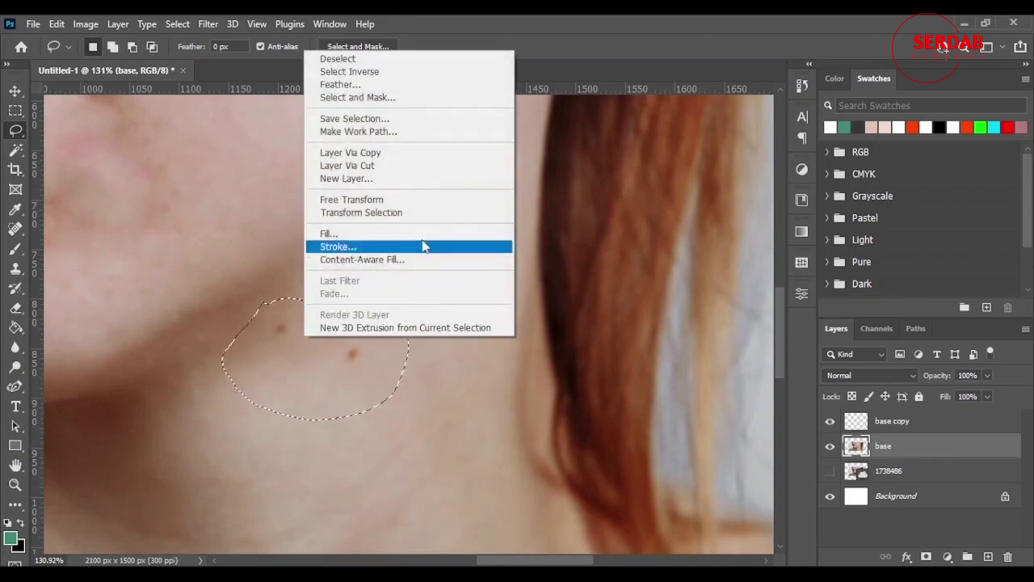
{"action": "left_click", "coordinate": [380, 259]}
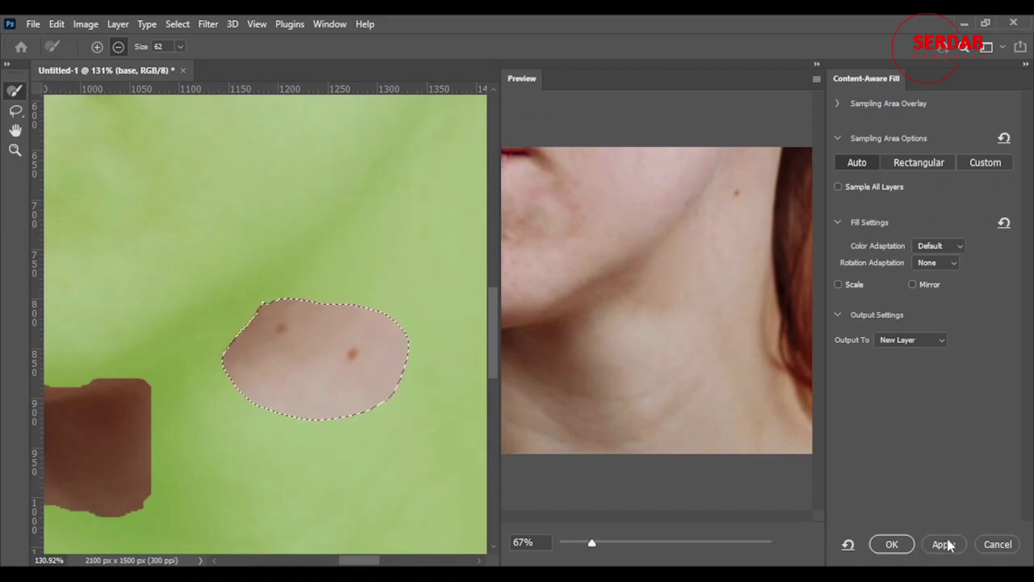
{"action": "left_click", "coordinate": [944, 545]}
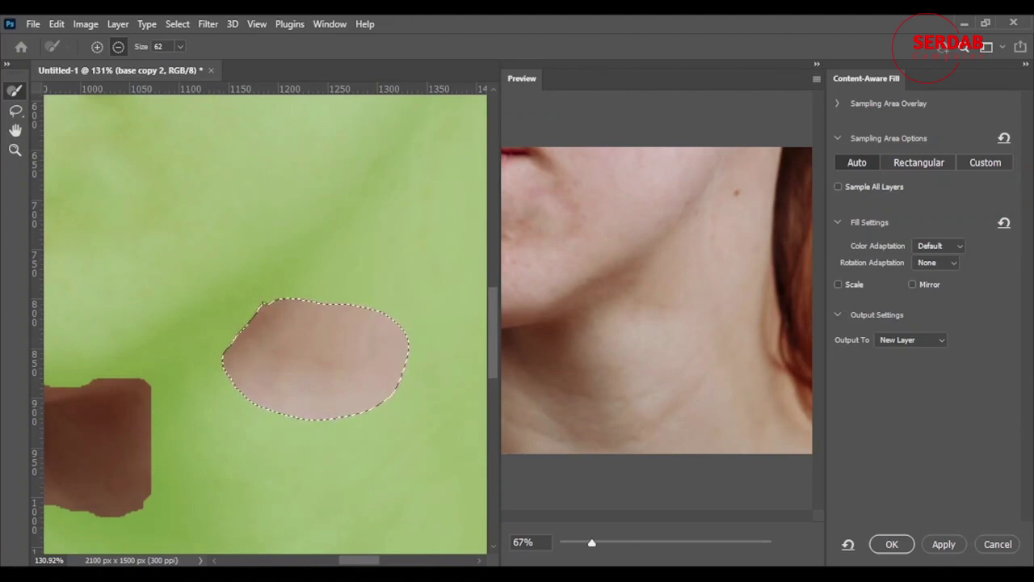
{"action": "left_click", "coordinate": [891, 545]}
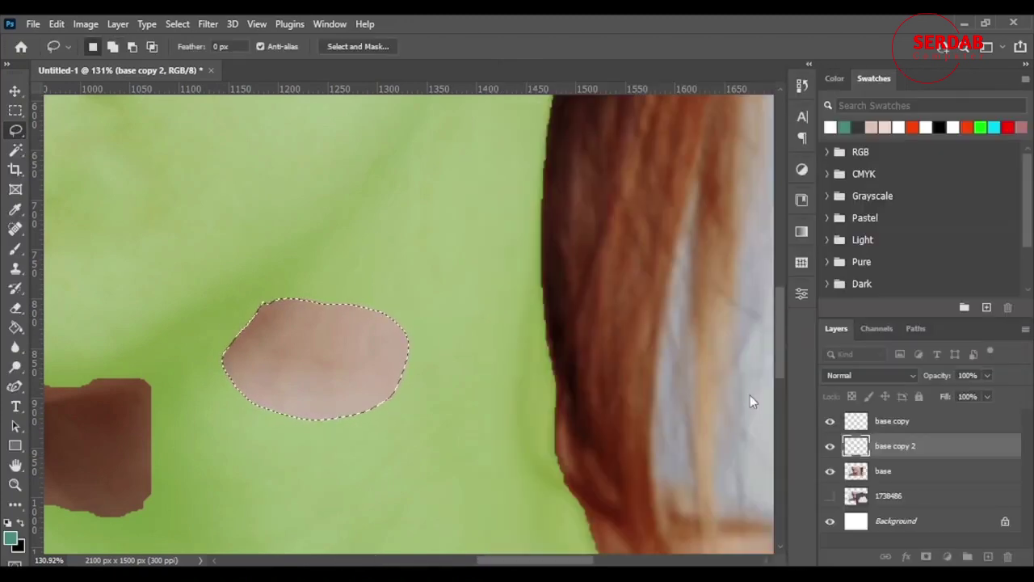
{"action": "scroll", "coordinate": [429, 368], "scroll_direction": "down", "scroll_amount": 2}
{"action": "scroll", "coordinate": [432, 369], "scroll_direction": "up", "scroll_amount": 2}
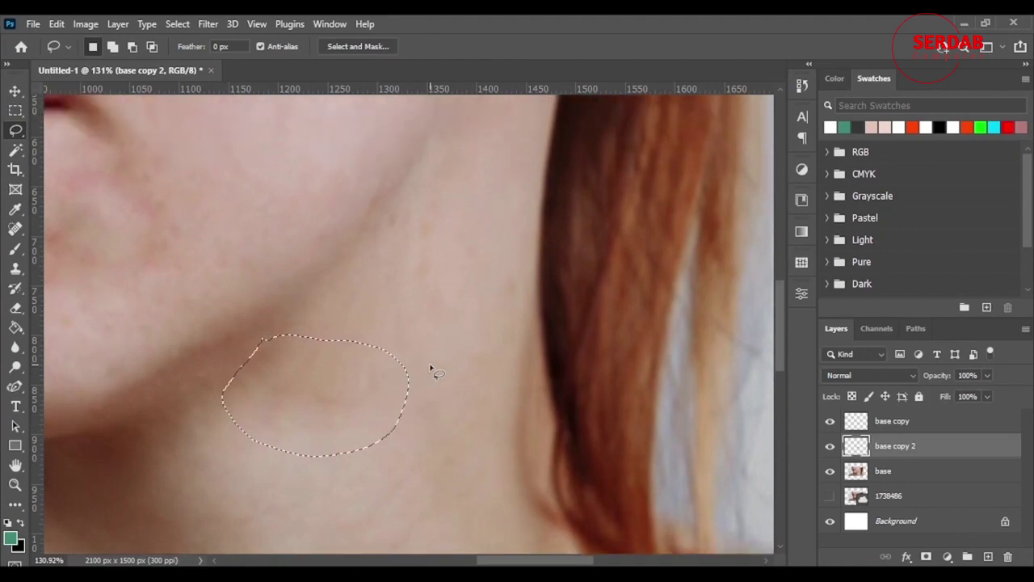
- Deselect the filled area and merge the base layer with its two Content-Aware Fill layers into one layer
{"action": "key", "text": "ctrl+d"}
{"action": "scroll", "coordinate": [367, 349], "scroll_direction": "down", "scroll_amount": 6}
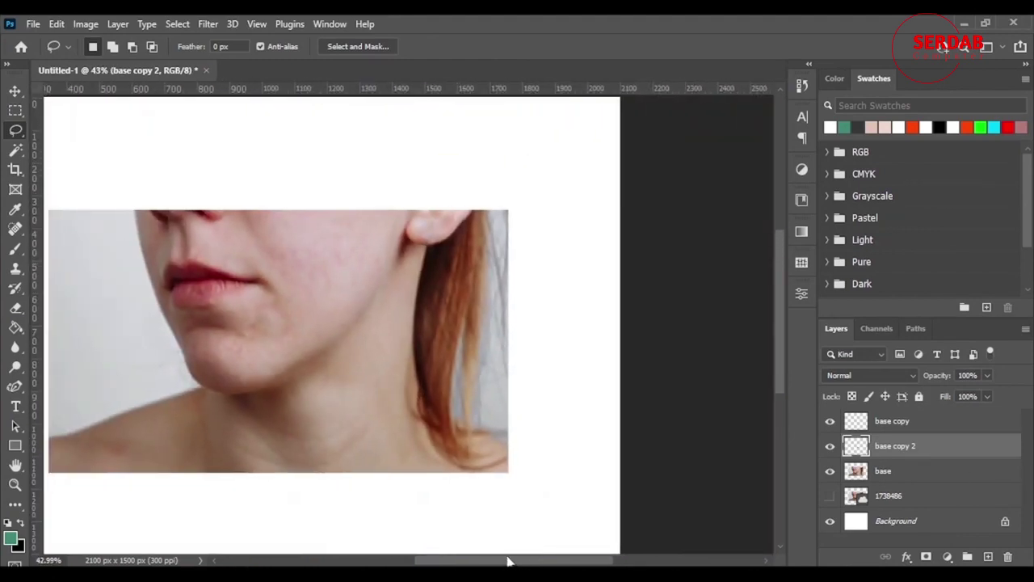
{"action": "left_click_drag", "start_coordinate": [509, 560], "coordinate": [490, 545]}
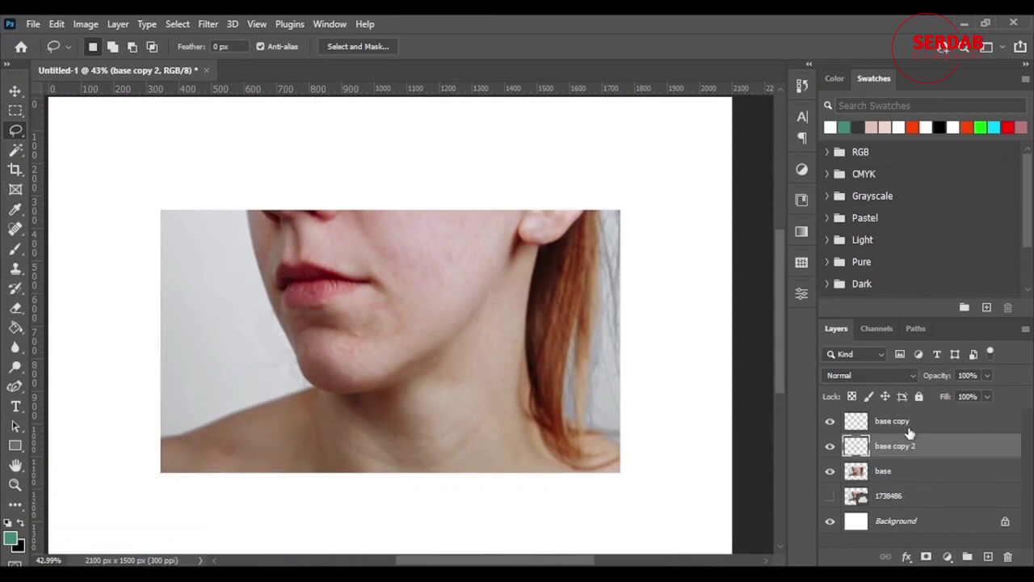
{"action": "left_click", "coordinate": [908, 426]}
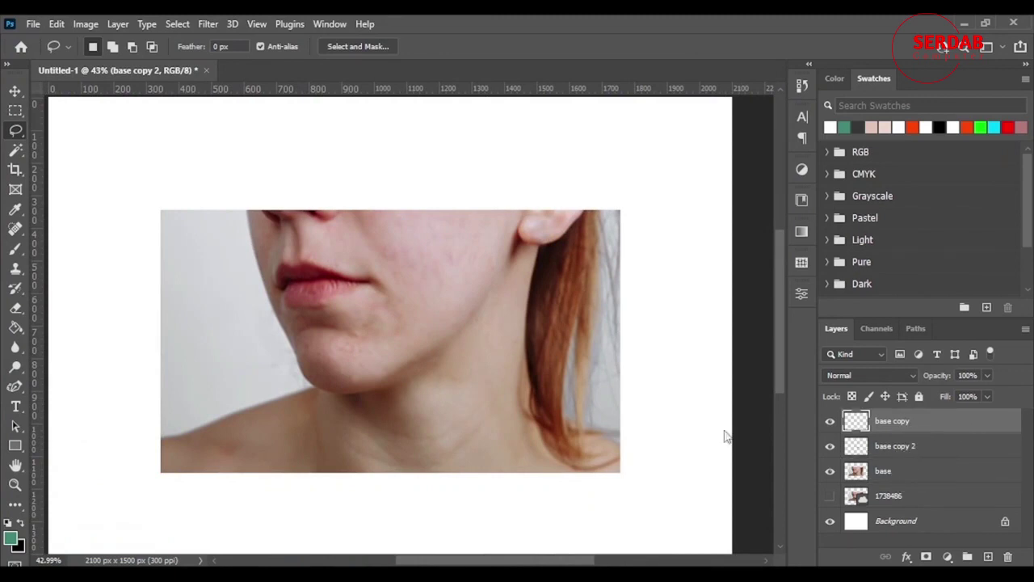
{"action": "left_click", "coordinate": [934, 472], "text": "shift"}
{"action": "right_click", "coordinate": [903, 475]}
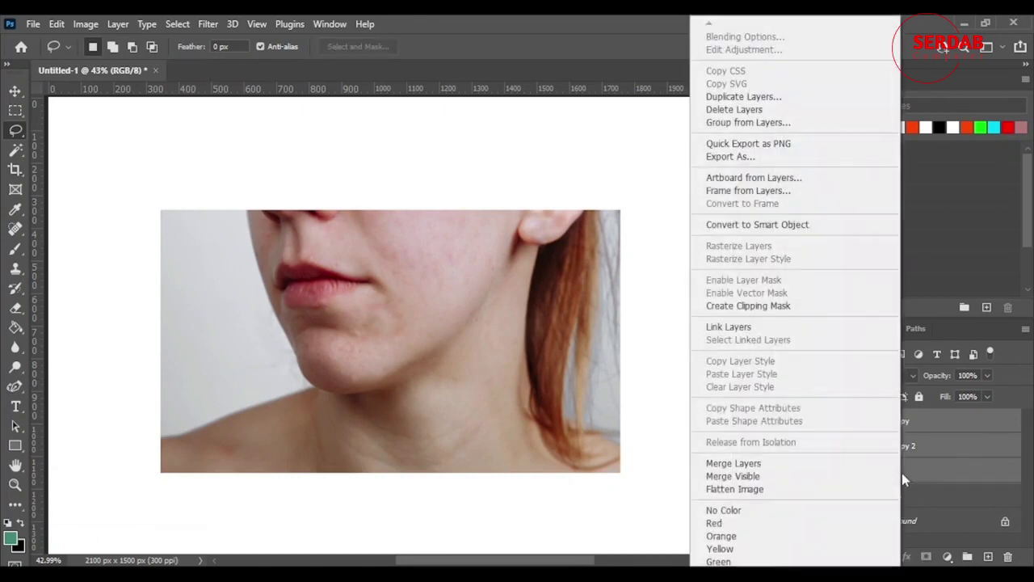
{"action": "left_click", "coordinate": [838, 465]}
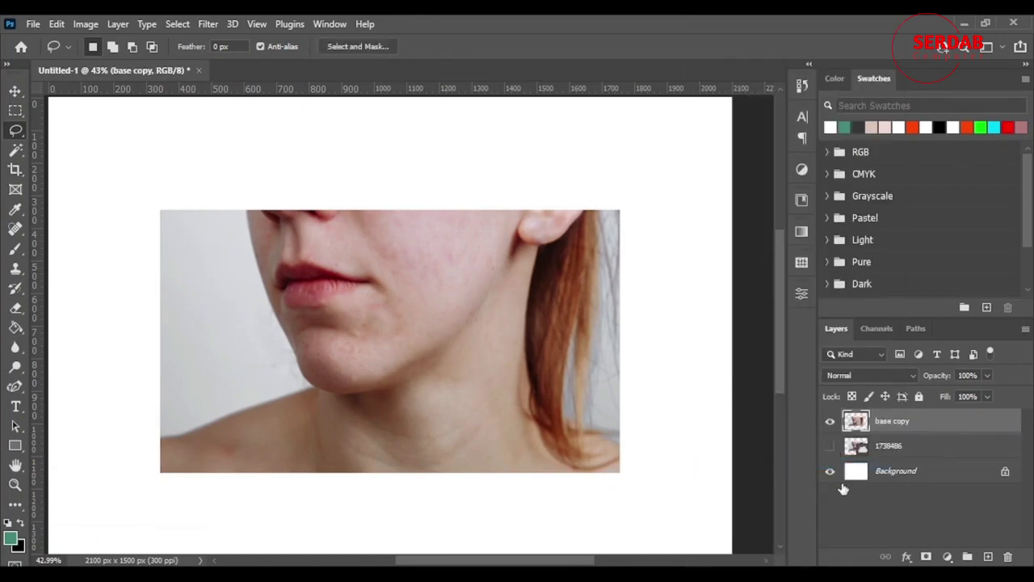
- Rename the merged retouched layer as base
{"action": "scroll", "coordinate": [444, 404], "scroll_direction": "up", "scroll_amount": 3}
{"action": "scroll", "coordinate": [372, 380], "scroll_direction": "up", "scroll_amount": 2}
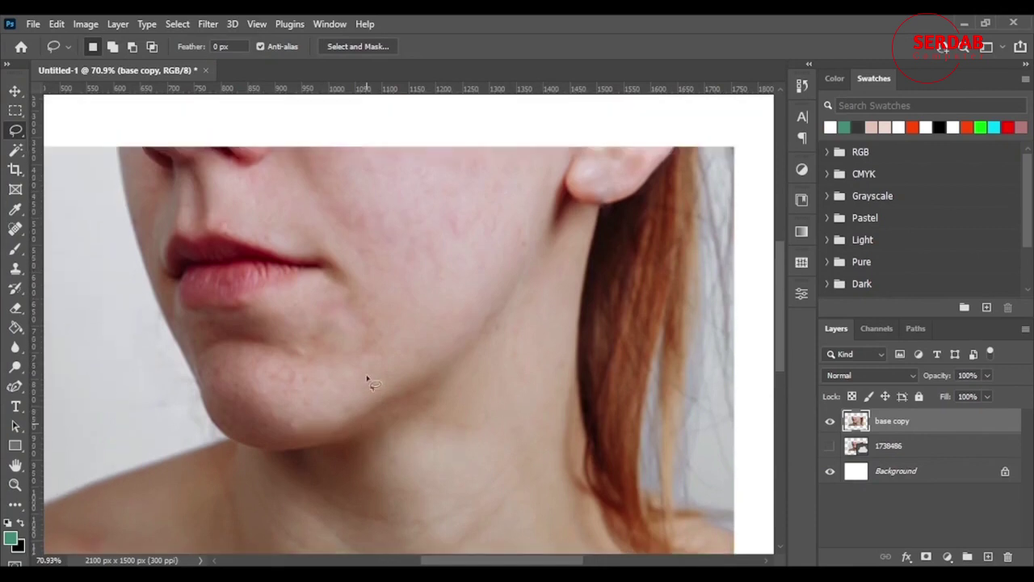
{"action": "double_click", "coordinate": [895, 422]}
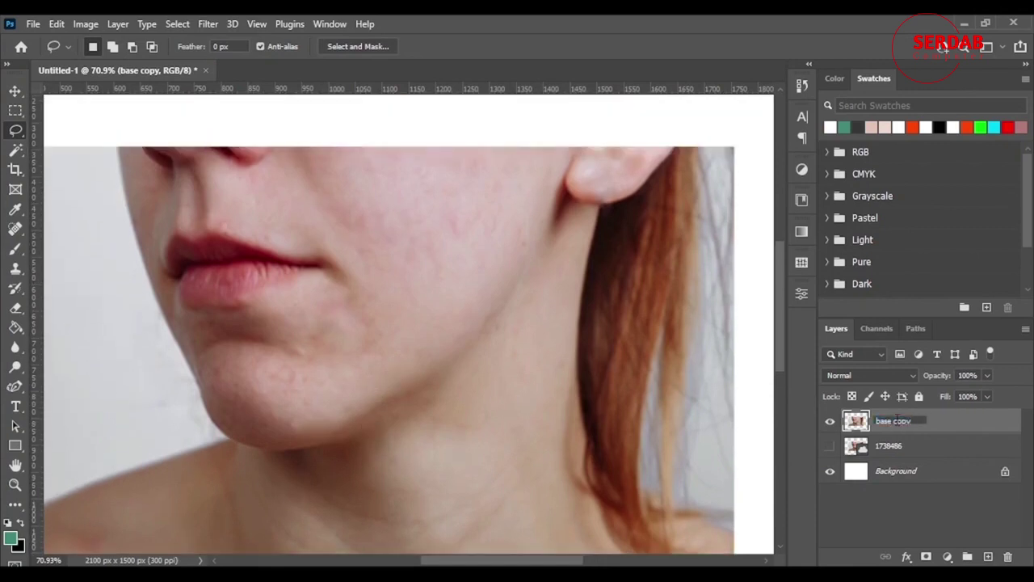
{"action": "key", "text": "Return"}
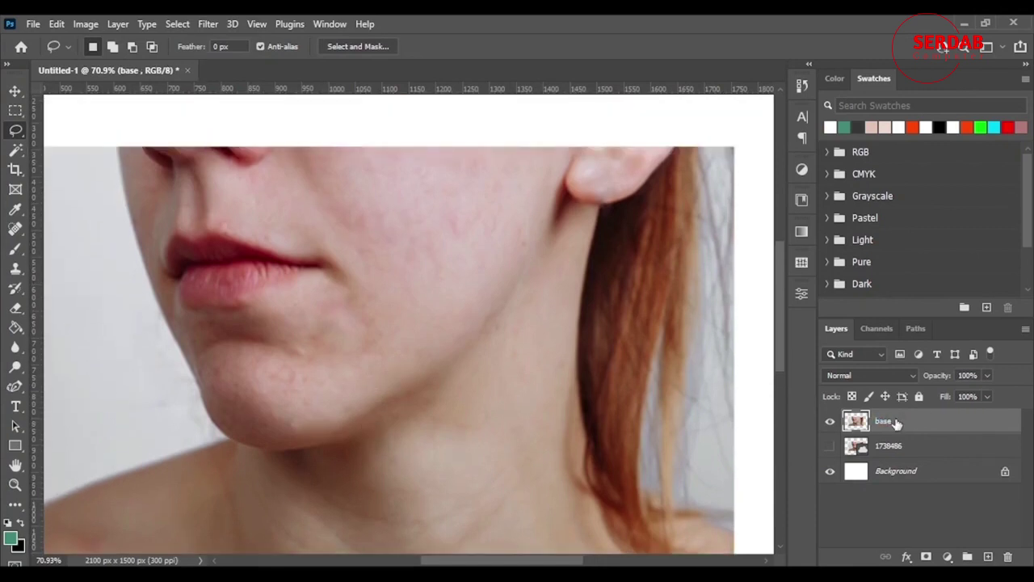
- Show the original 1738486 layer and switch the base layer off and on repeatedly to compare the portrait before and after retouching
{"action": "scroll", "coordinate": [460, 356], "scroll_direction": "down", "scroll_amount": 2}
{"action": "scroll", "coordinate": [453, 377], "scroll_direction": "down", "scroll_amount": 3}
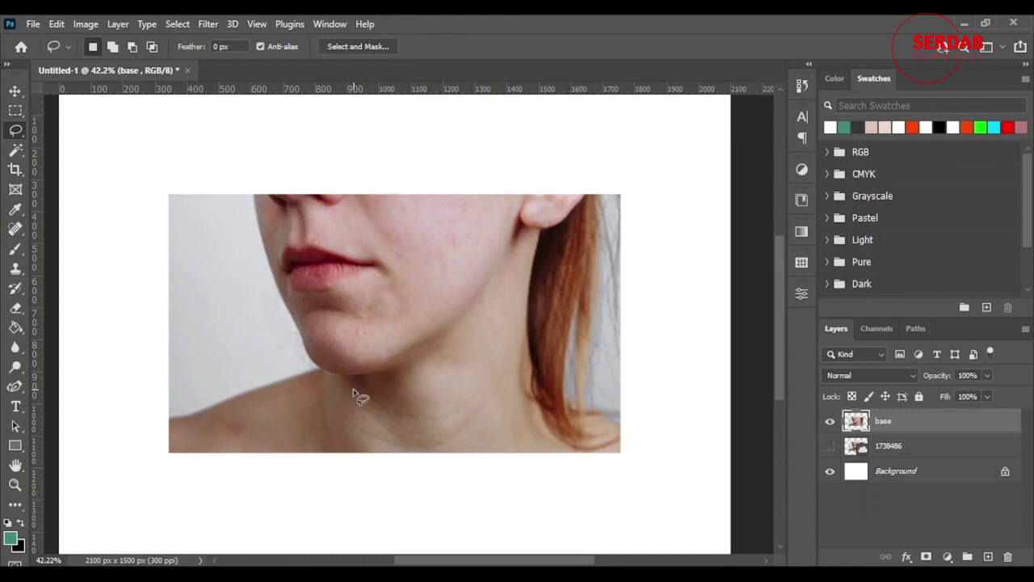
{"action": "left_click", "coordinate": [831, 446]}
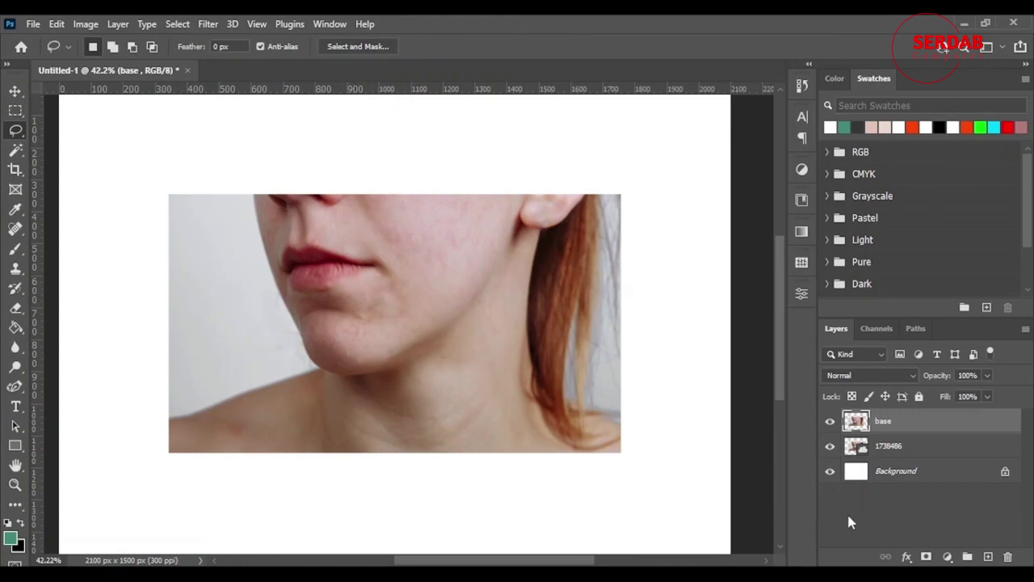
{"action": "left_click", "coordinate": [833, 423]}
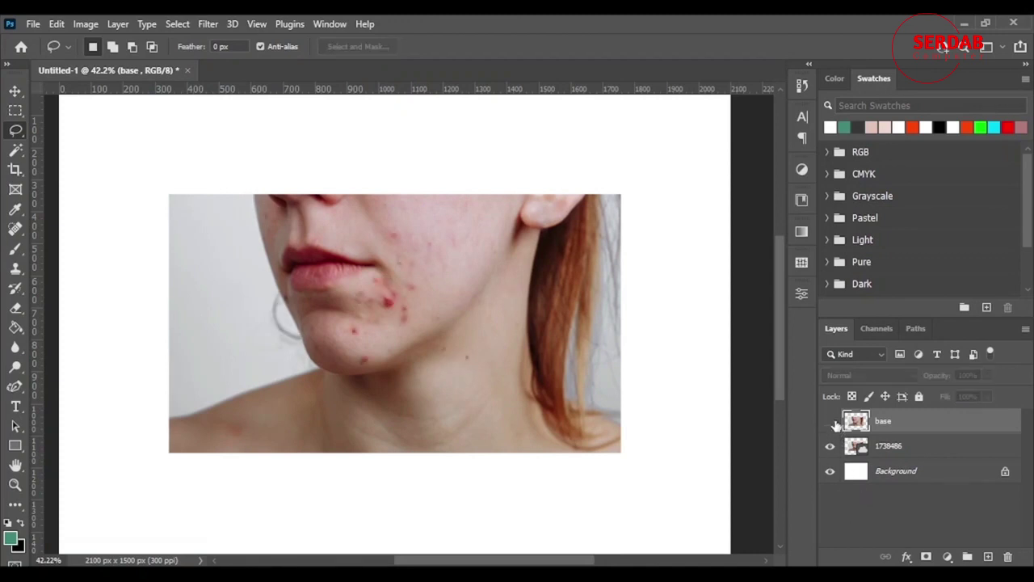
{"action": "left_click", "coordinate": [832, 422]}
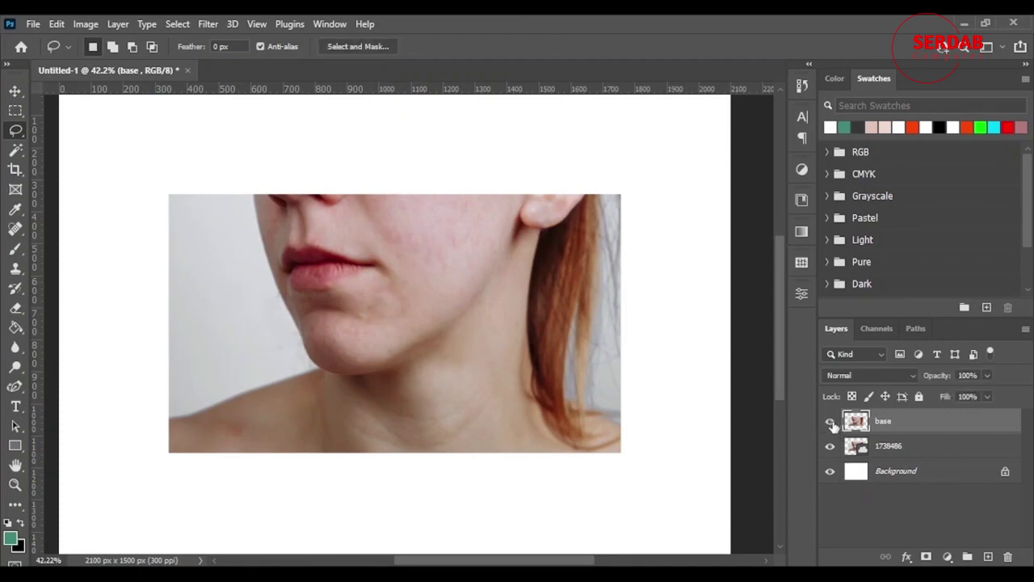
{"action": "left_click", "coordinate": [833, 423]}
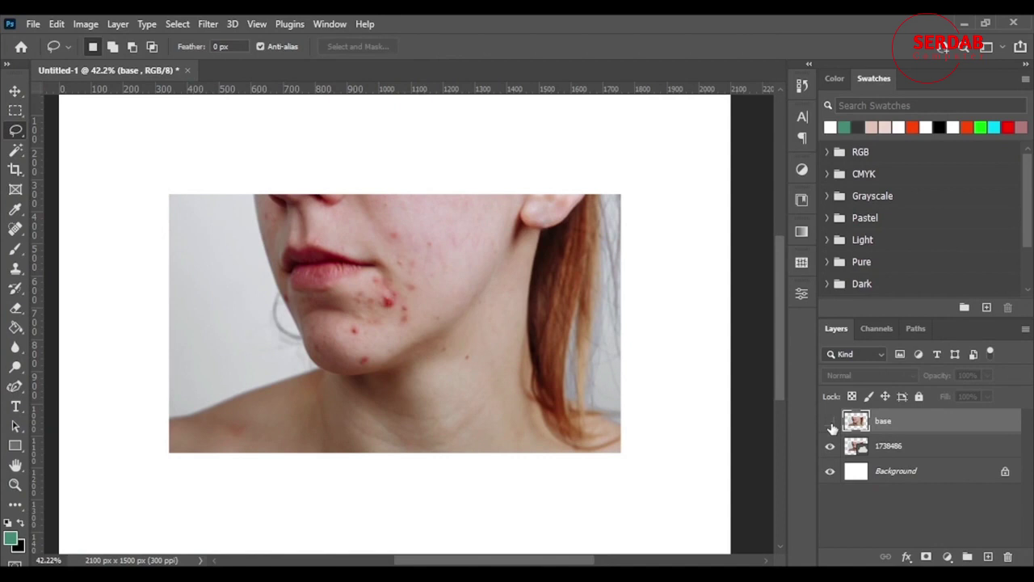
{"action": "left_click", "coordinate": [833, 423]}
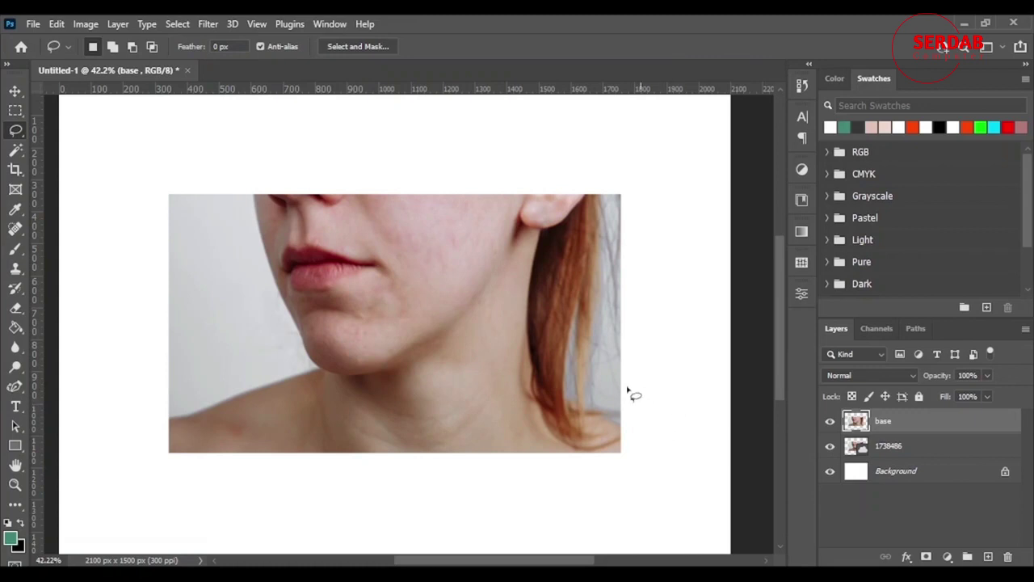
{"action": "left_click", "coordinate": [831, 422]}
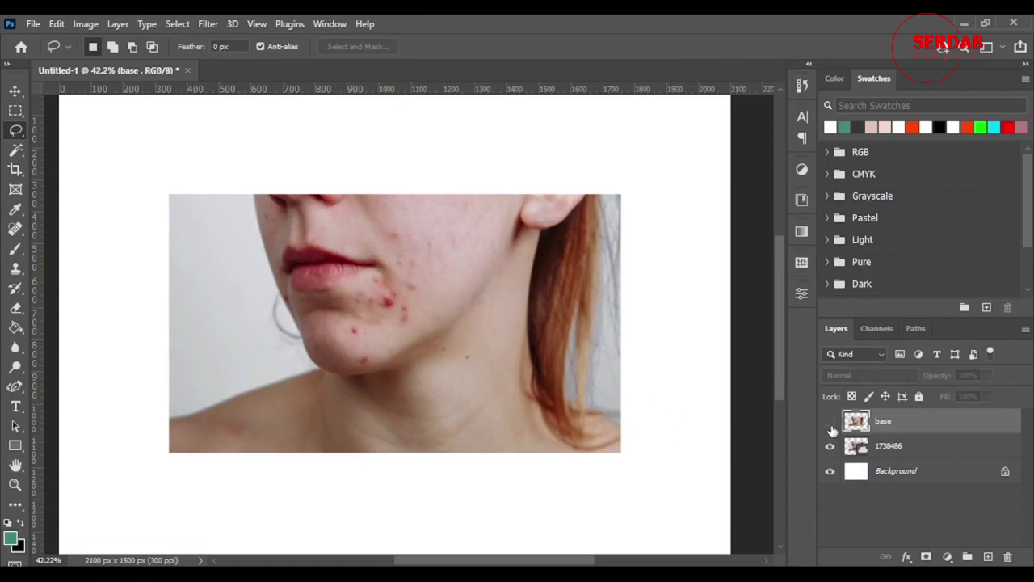
{"action": "left_click", "coordinate": [831, 422]}
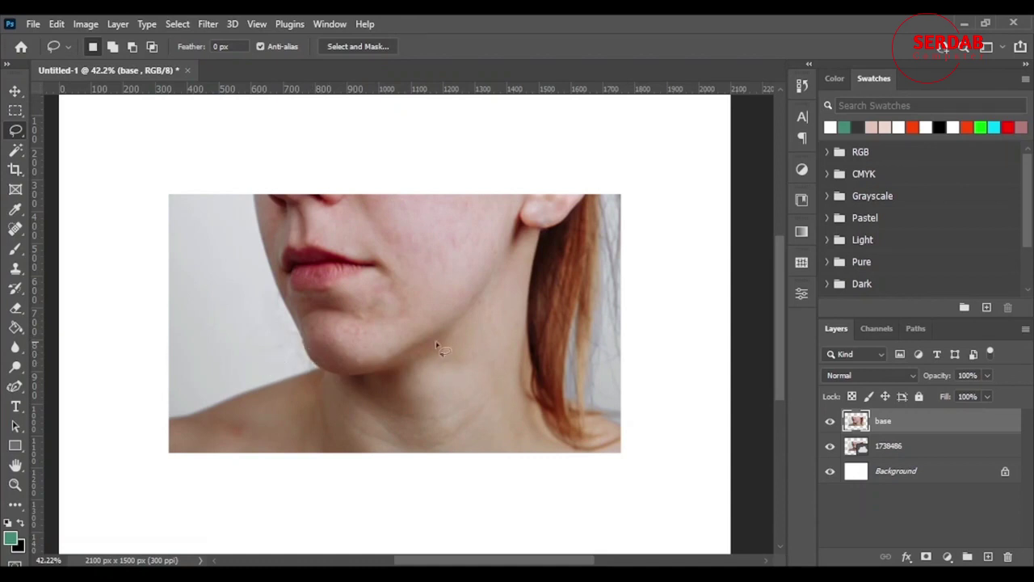
{"action": "scroll", "coordinate": [484, 369], "scroll_direction": "down", "scroll_amount": 4}
{"action": "scroll", "coordinate": [469, 388], "scroll_direction": "up", "scroll_amount": 4}
{"action": "scroll", "coordinate": [437, 411], "scroll_direction": "down", "scroll_amount": 4}
{"action": "scroll", "coordinate": [364, 356], "scroll_direction": "up", "scroll_amount": 2}
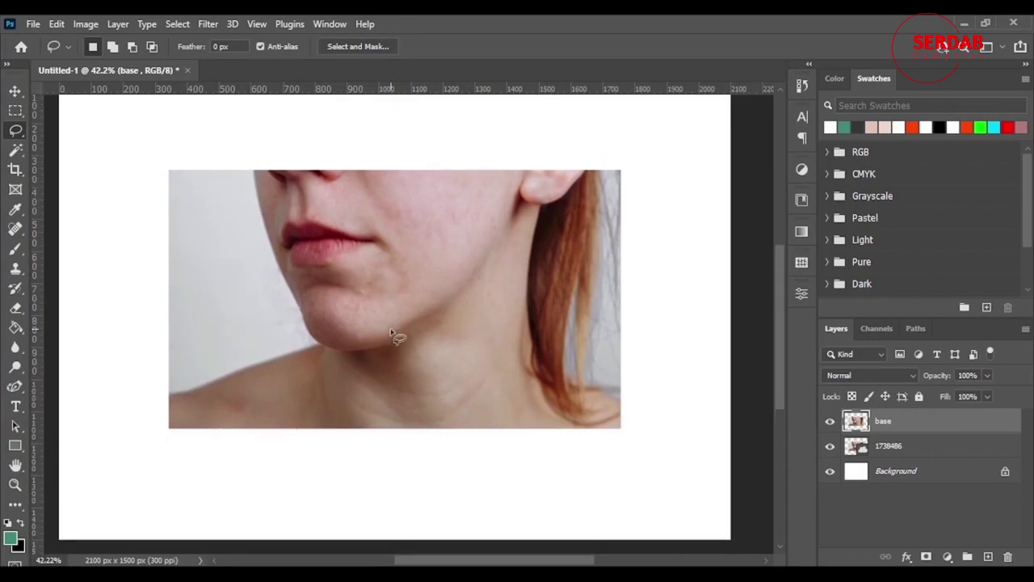
{"action": "scroll", "coordinate": [469, 339], "scroll_direction": "up", "scroll_amount": 2}
{"action": "scroll", "coordinate": [478, 340], "scroll_direction": "up", "scroll_amount": 3}
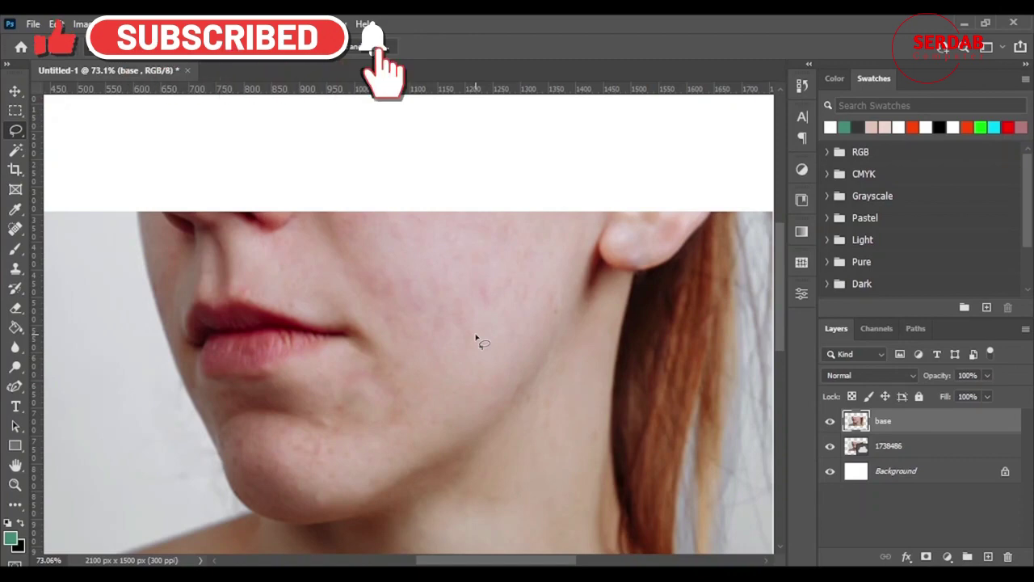
{"action": "scroll", "coordinate": [474, 340], "scroll_direction": "down", "scroll_amount": 3}
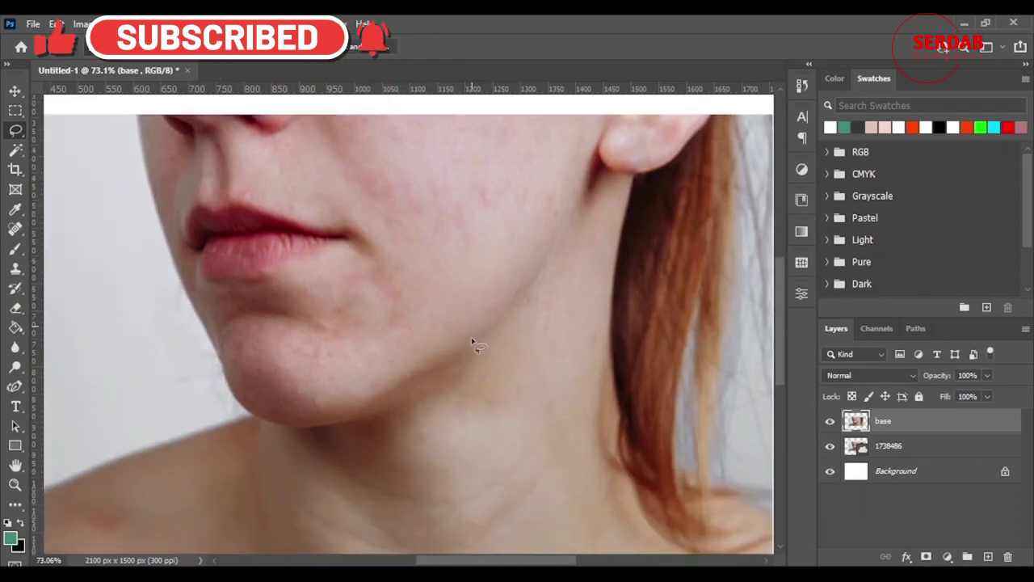